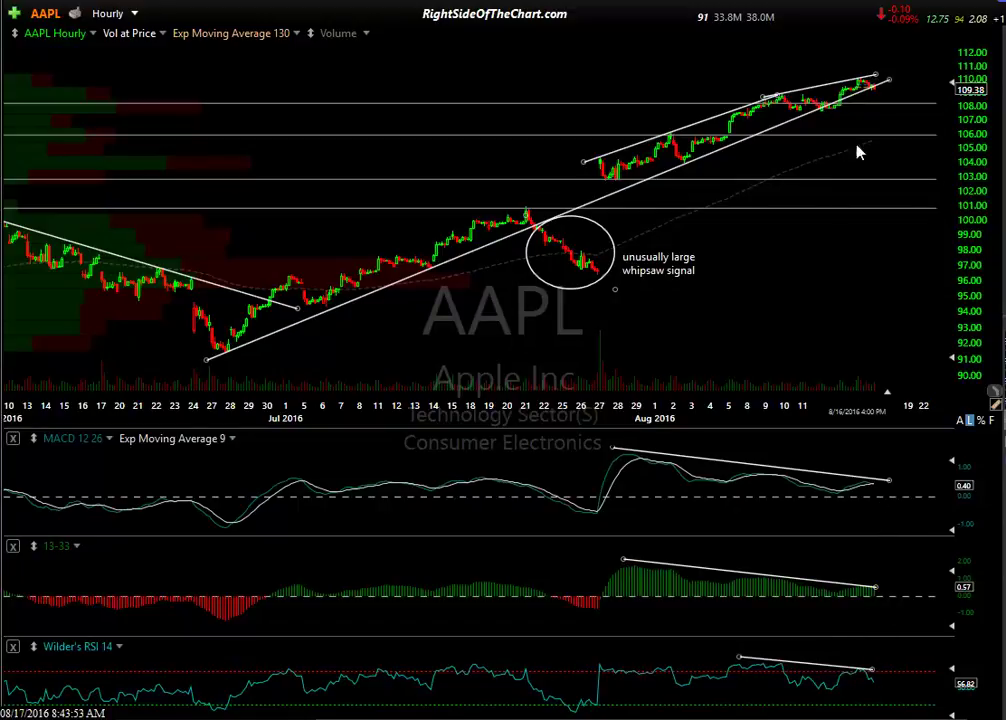
Lower the topmost horizontal support line on the AAPL hourly chart to about 107.6.
left_click(881, 114)
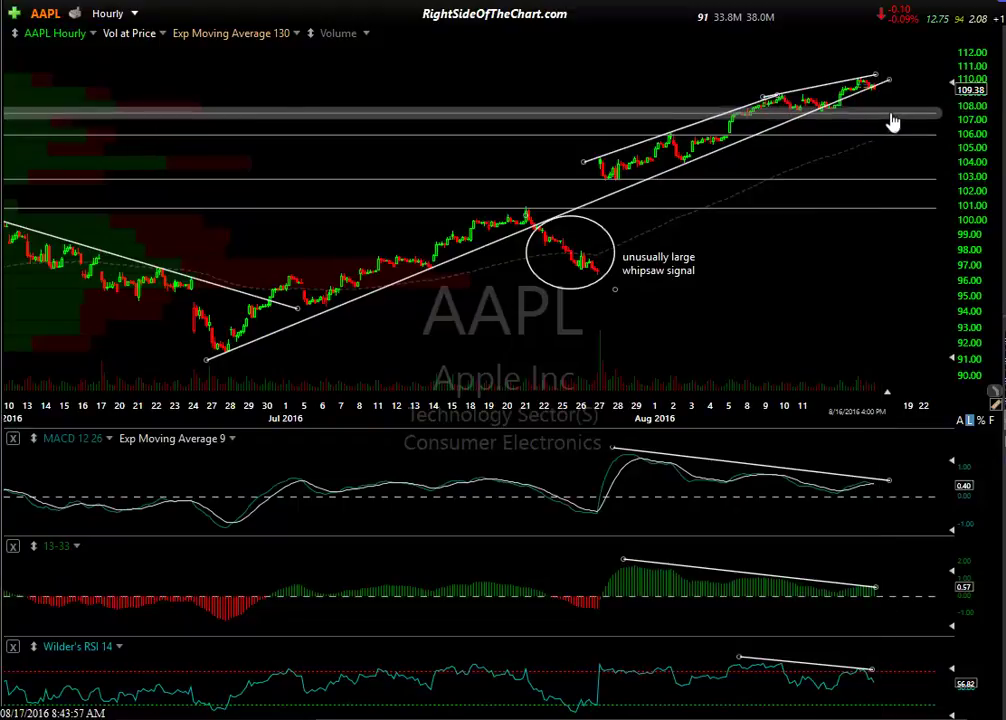
mouse_move(893, 119)
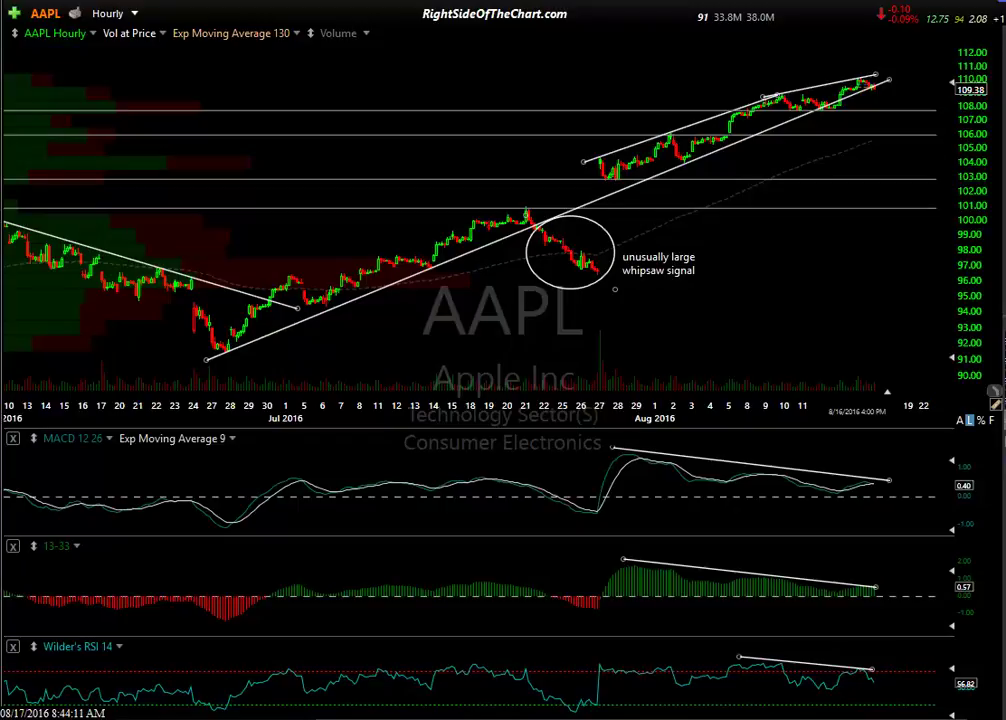
Show the GOOG hourly chart and move its "divergent high" label over the end of the upper trend line.
key("space")
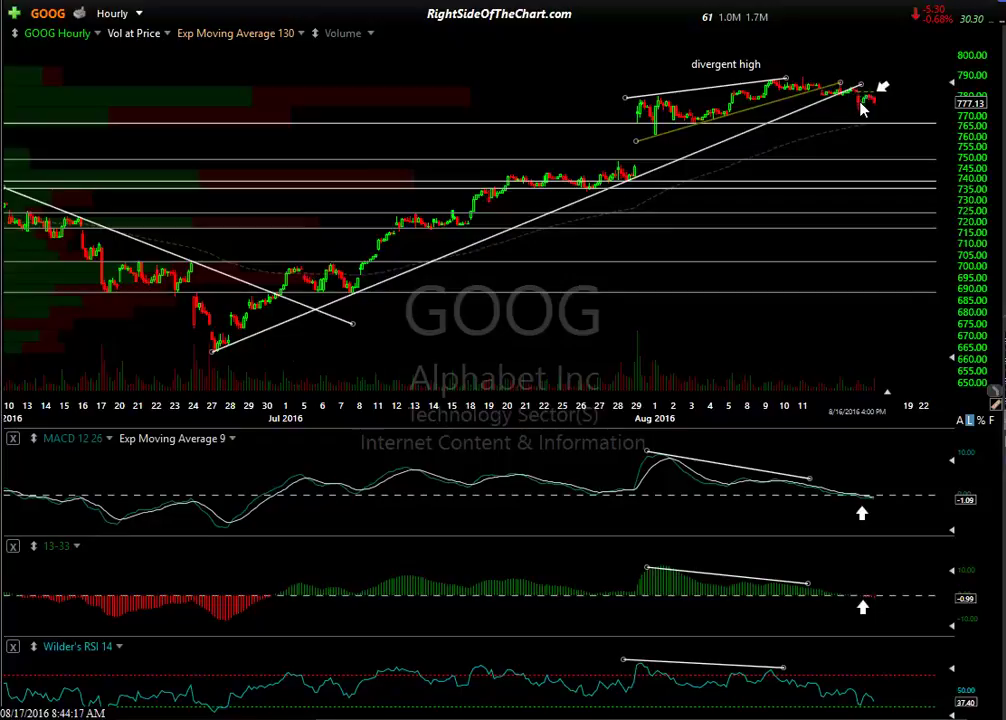
left_click_drag(737, 78, 772, 76)
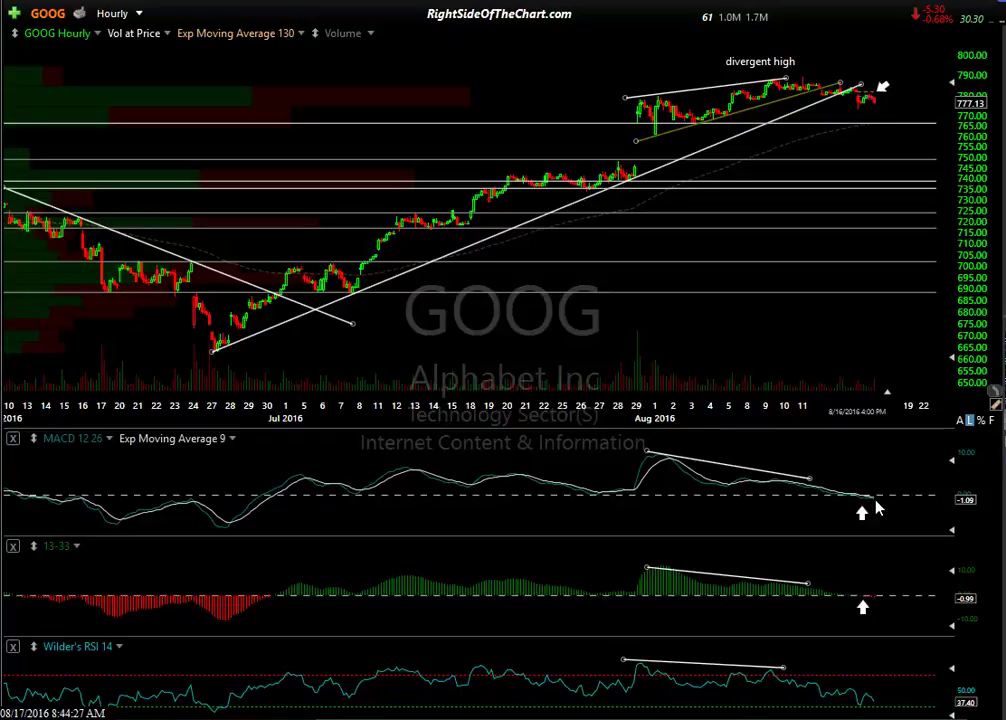
left_click(275, 552)
left_click_drag(878, 103, 910, 101)
Show the MSFT hourly chart and examine the latest price gap below the two upper horizontal lines.
key("Right")
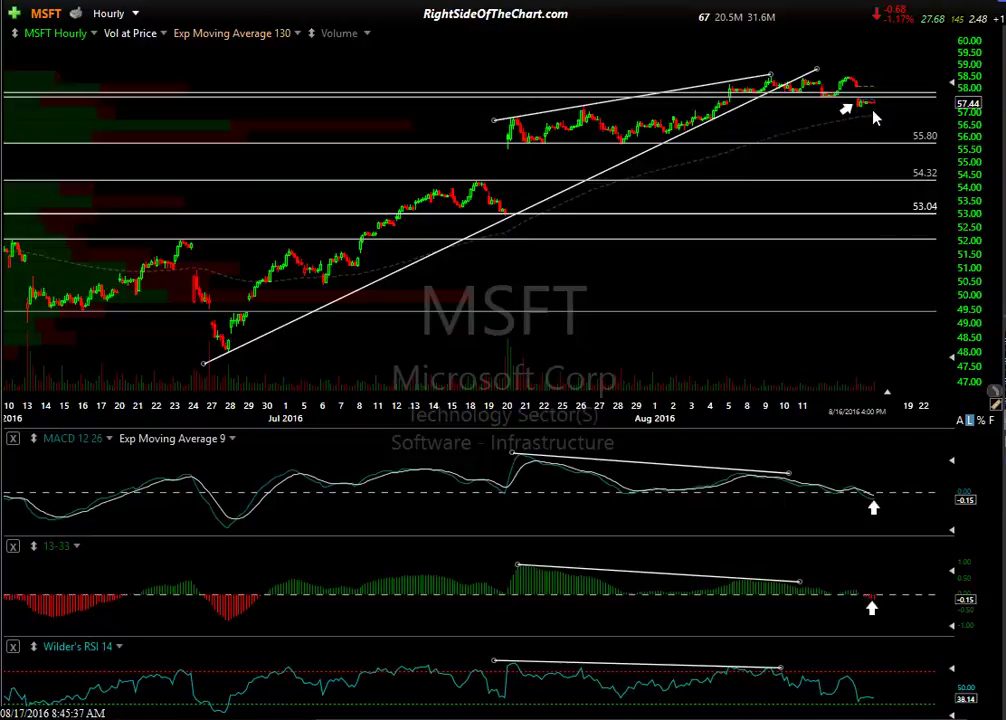
scroll(928, 119, "up", 4)
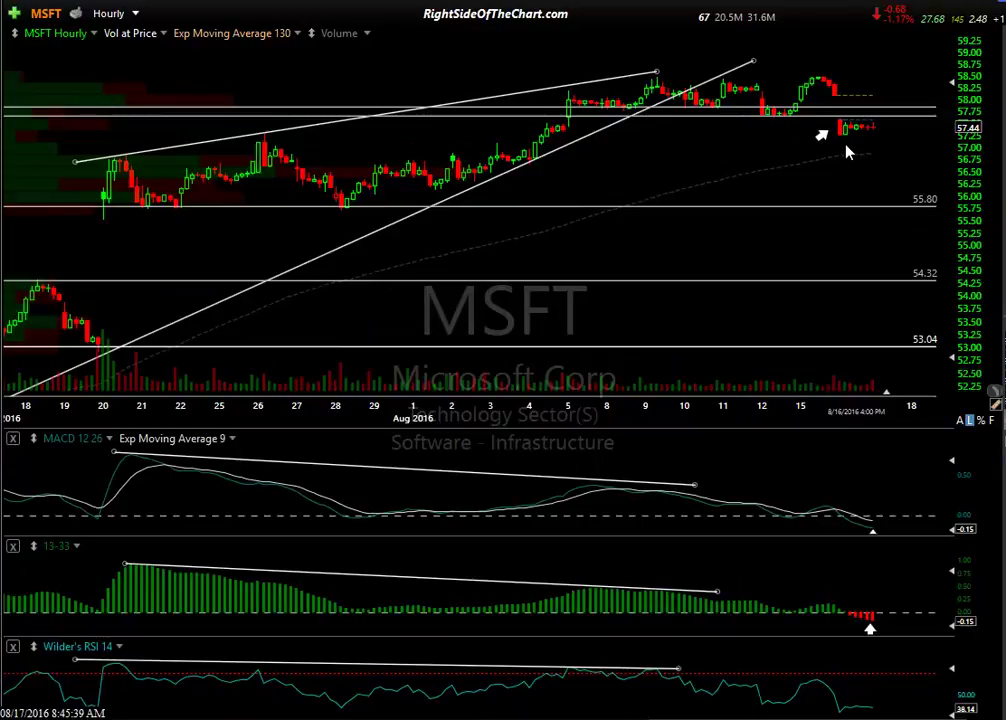
scroll(866, 128, "down", 2)
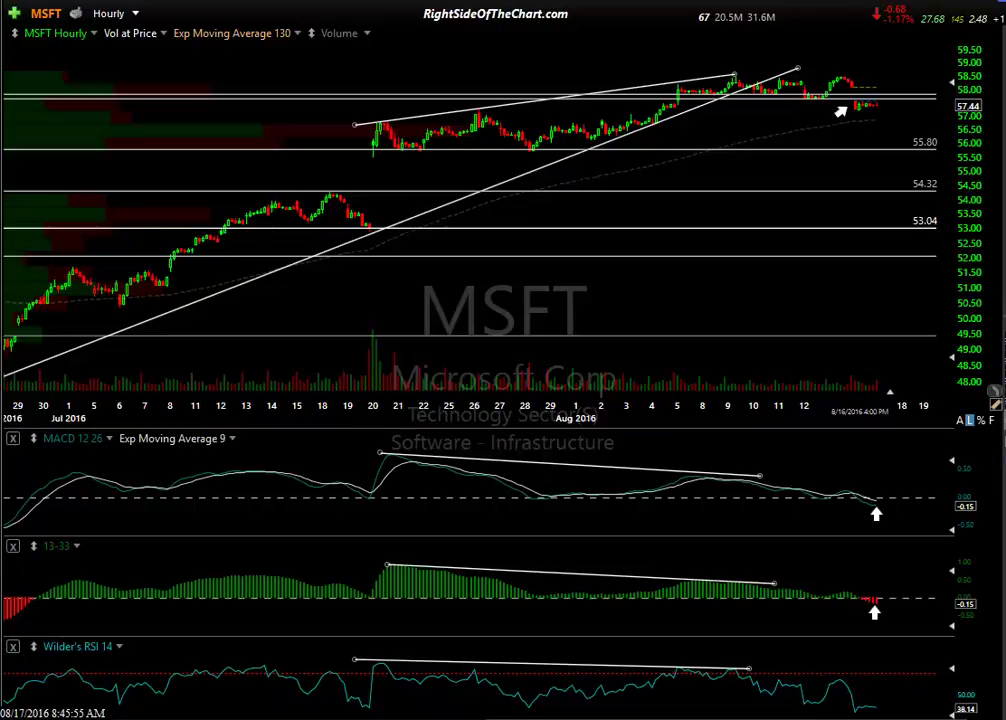
Show the AMZN hourly chart and examine the rising wedge and its breakdown up close and in full.
key("Right")
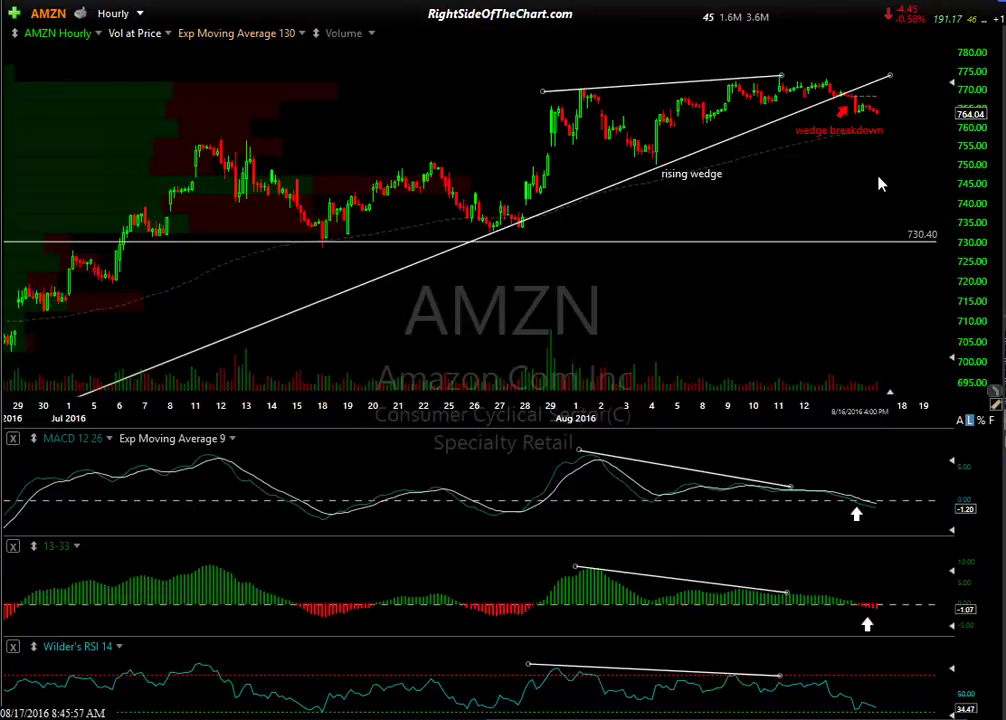
key("Right")
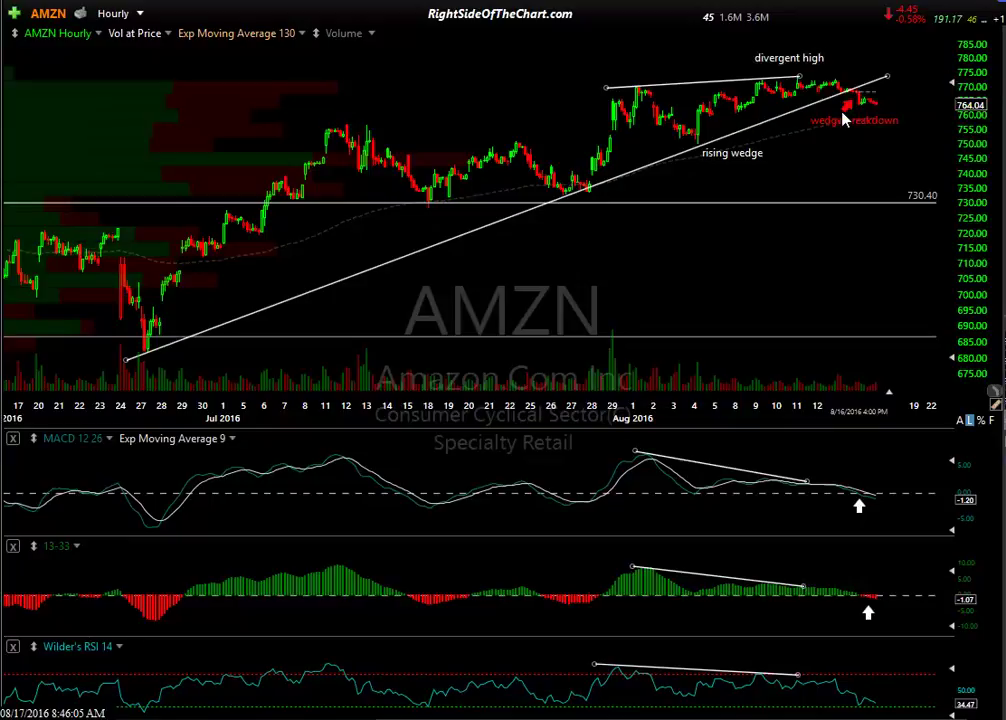
scroll(862, 120, "up", 2)
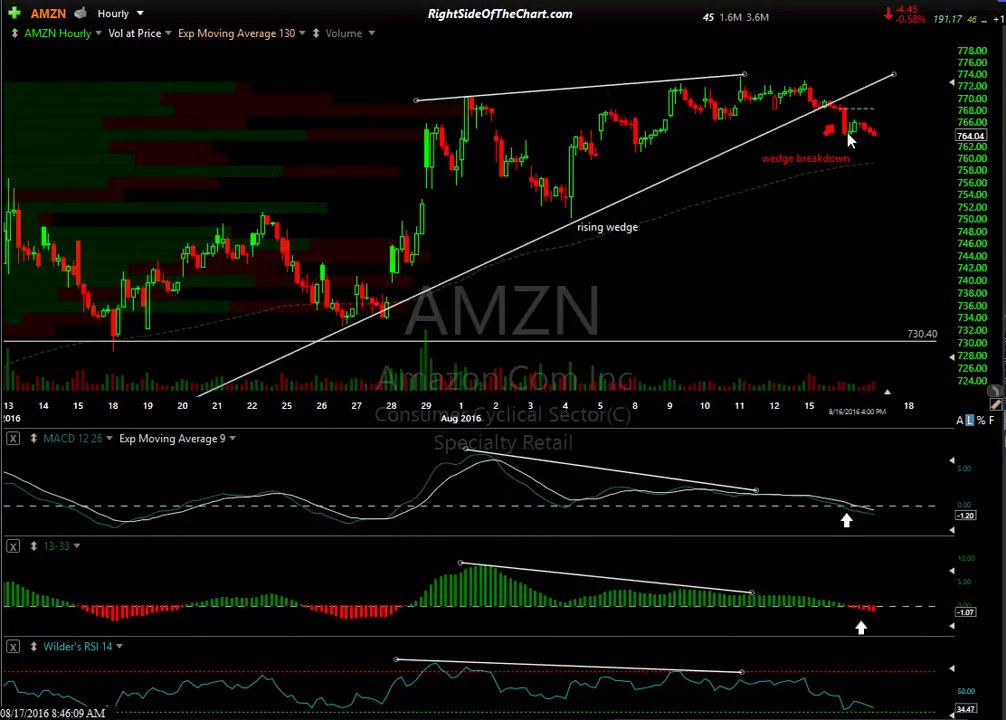
scroll(852, 150, "down", 2)
scroll(853, 160, "down", 3)
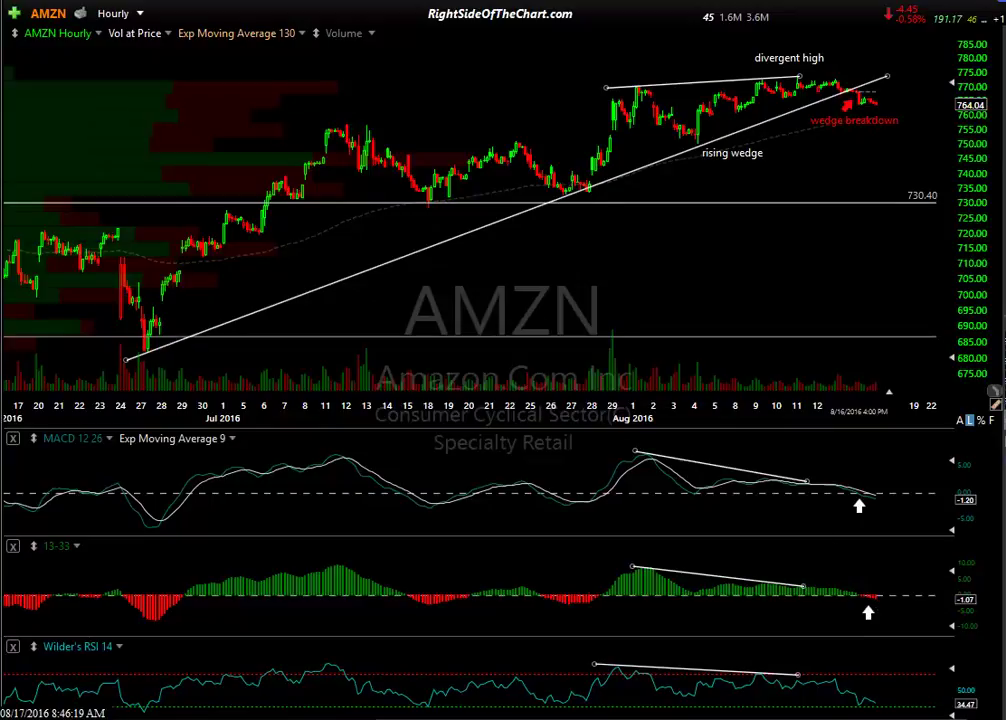
Show the FB hourly chart and examine the white and yellow uptrend lines.
key("space")
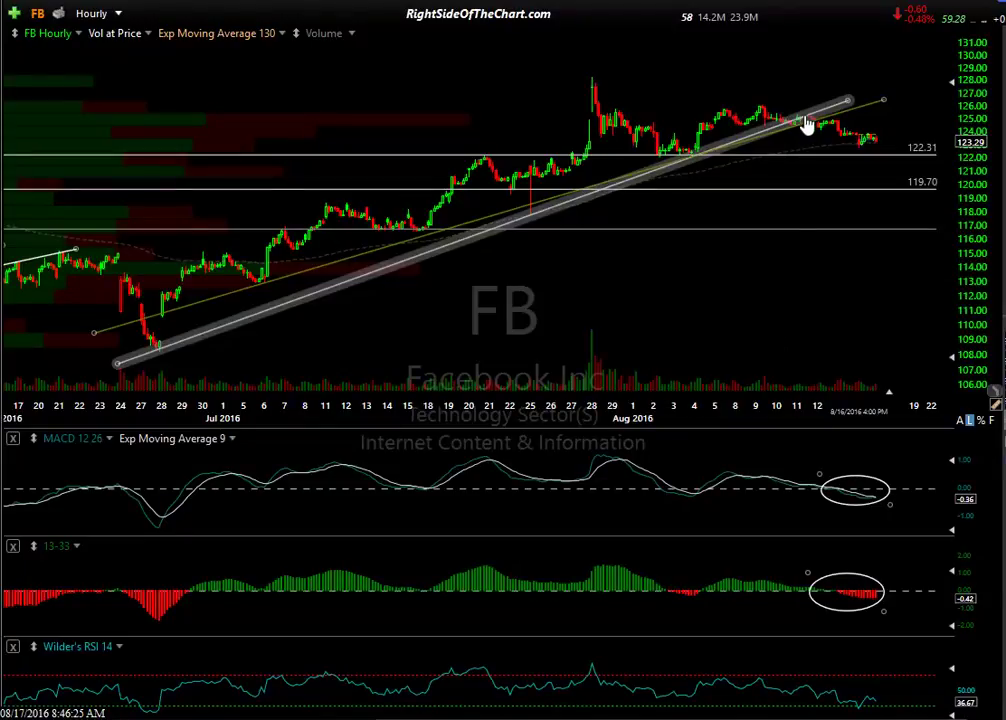
left_click(411, 192)
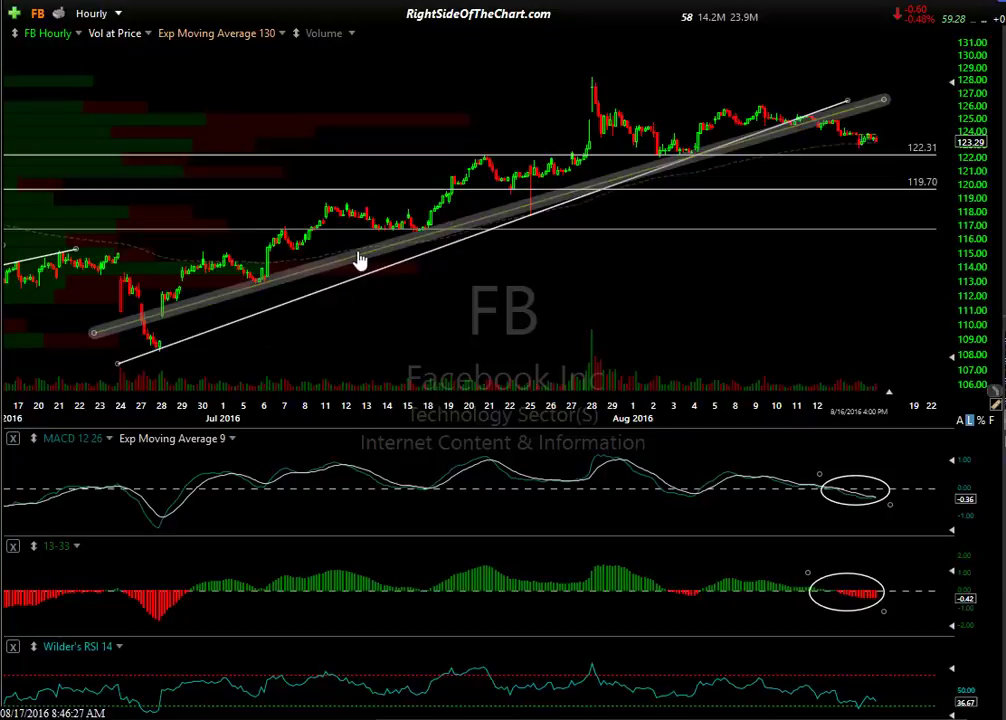
mouse_move(357, 261)
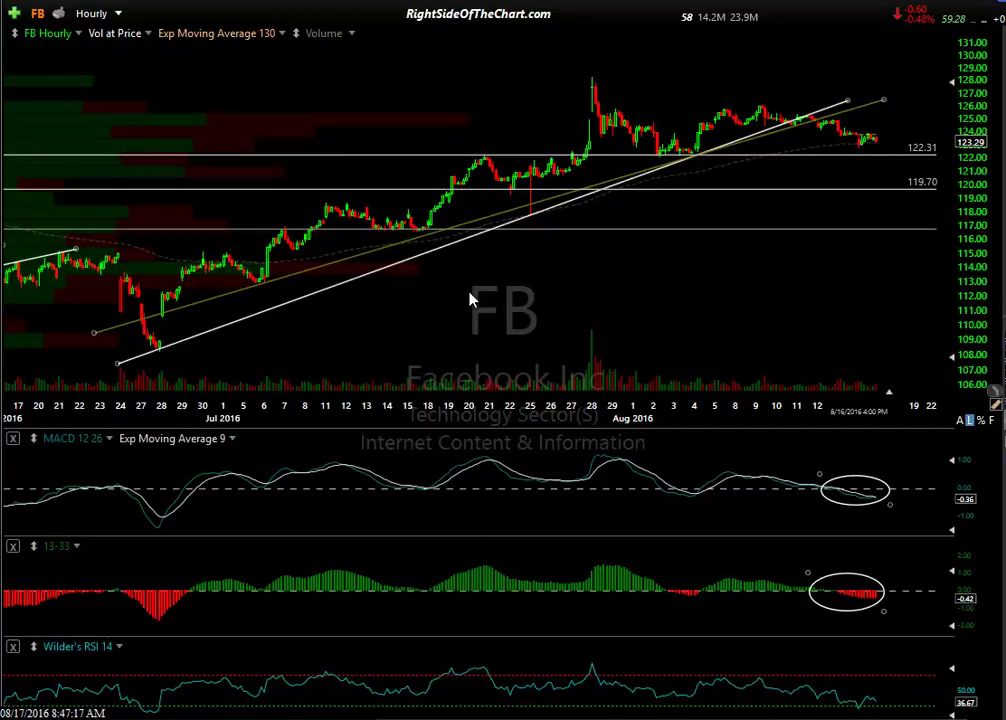
Load the SPY hourly chart and extend the end of its MACD divergence trend line to the latest bar.
type("spy")
key("Return")
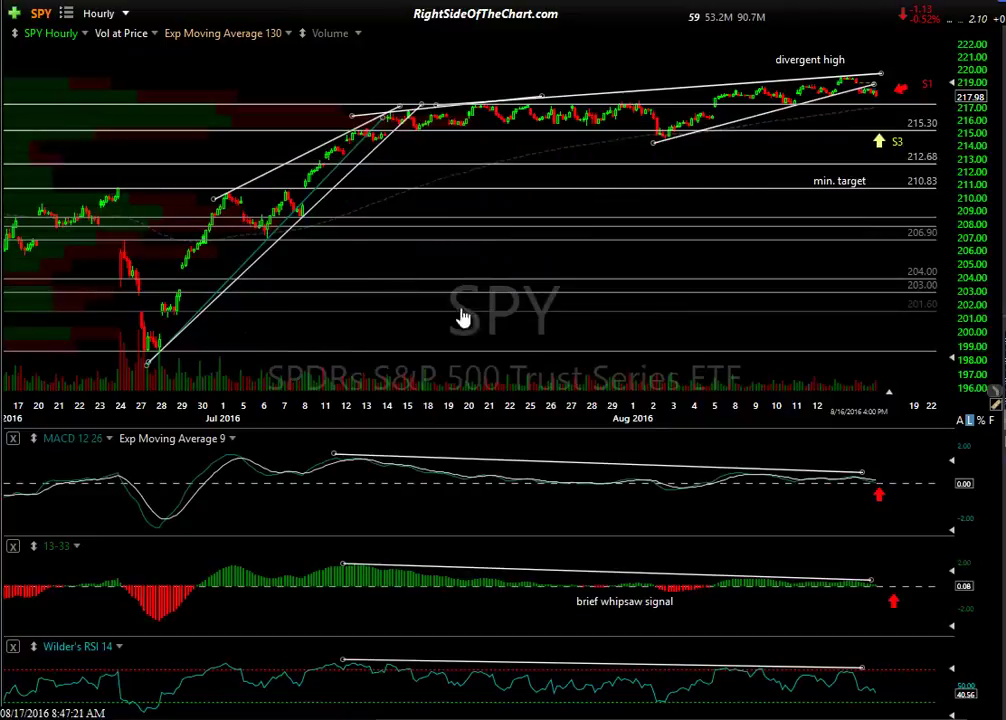
scroll(550, 487, "up", 5)
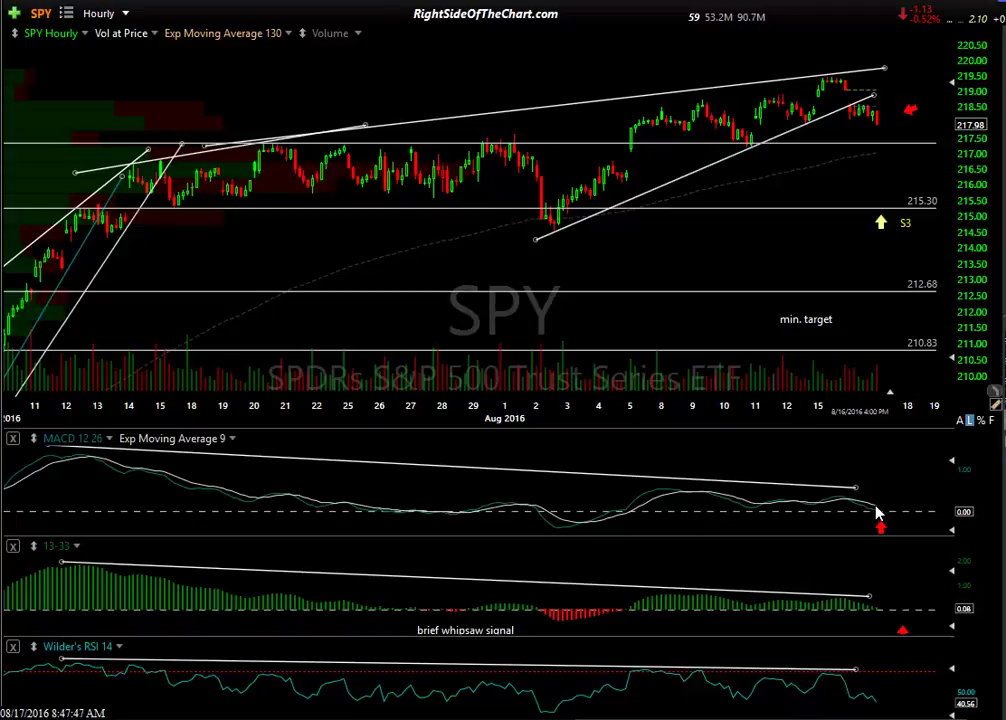
scroll(876, 512, "down", 4)
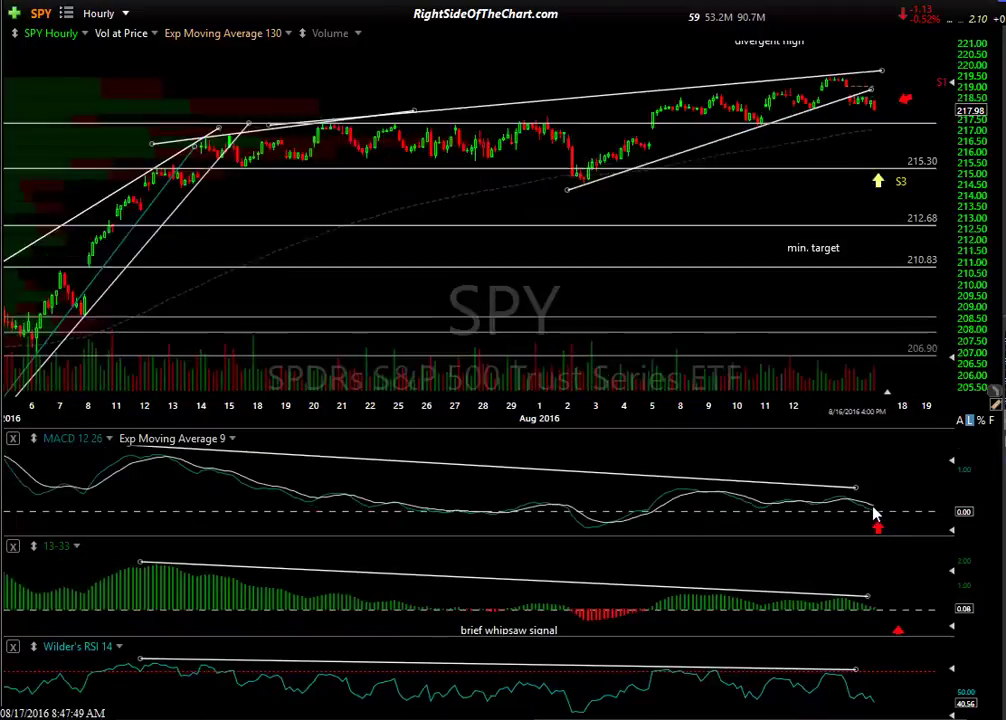
mouse_move(862, 474)
left_mouse_down()
mouse_move(874, 471)
mouse_move(879, 483)
left_mouse_up()
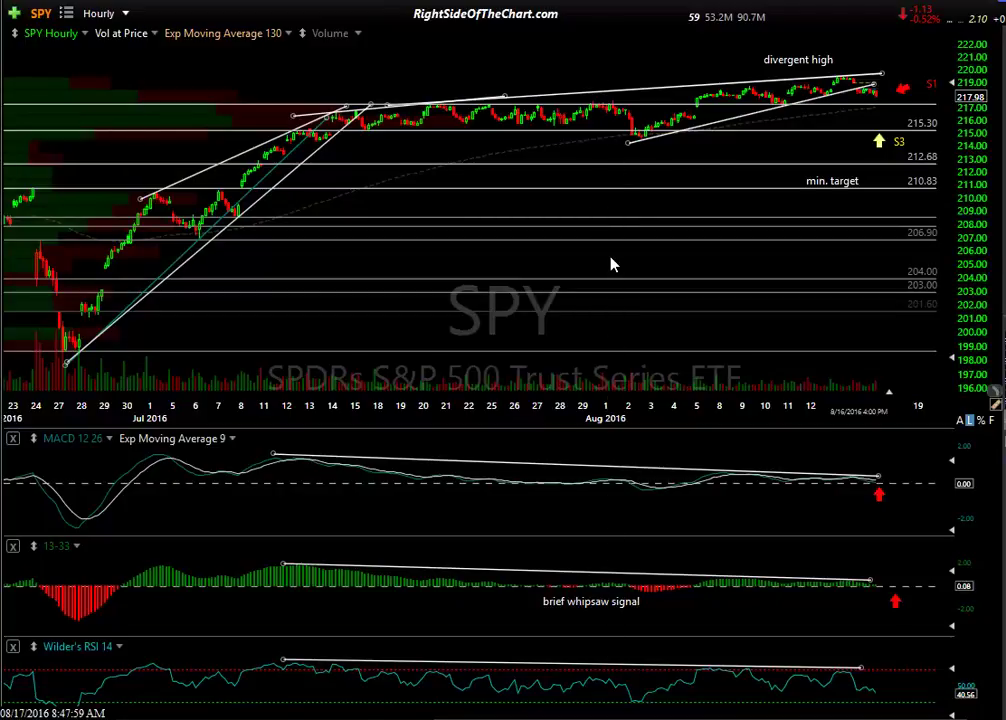
Load the MDY hourly chart and examine the latest bars against the lower channel line, MACD and 13-33 indicators.
type("mdy")
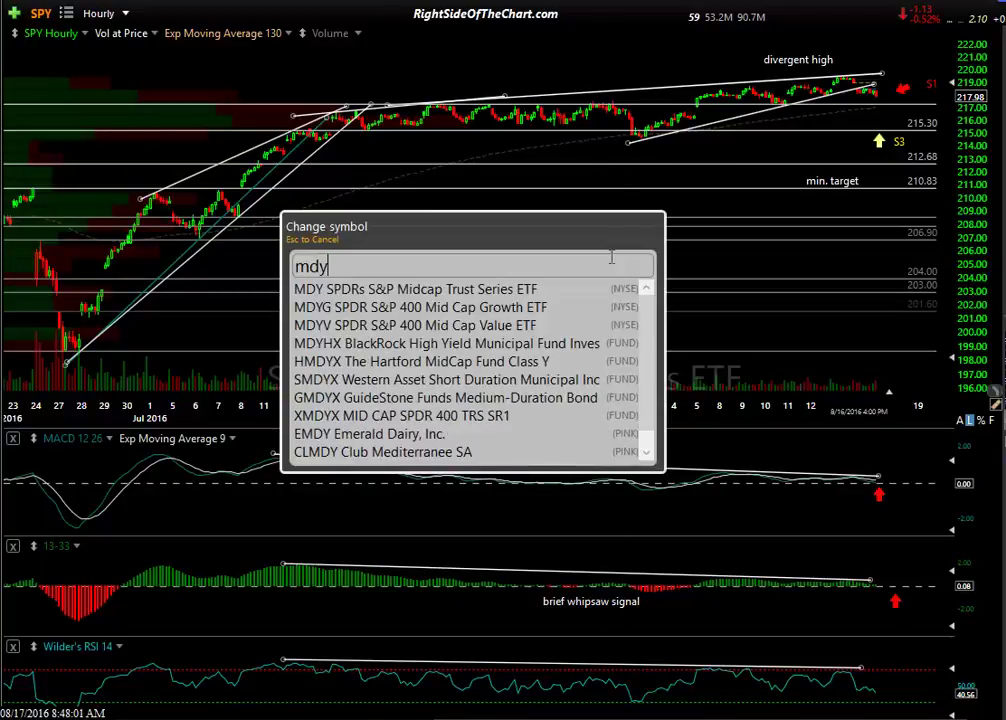
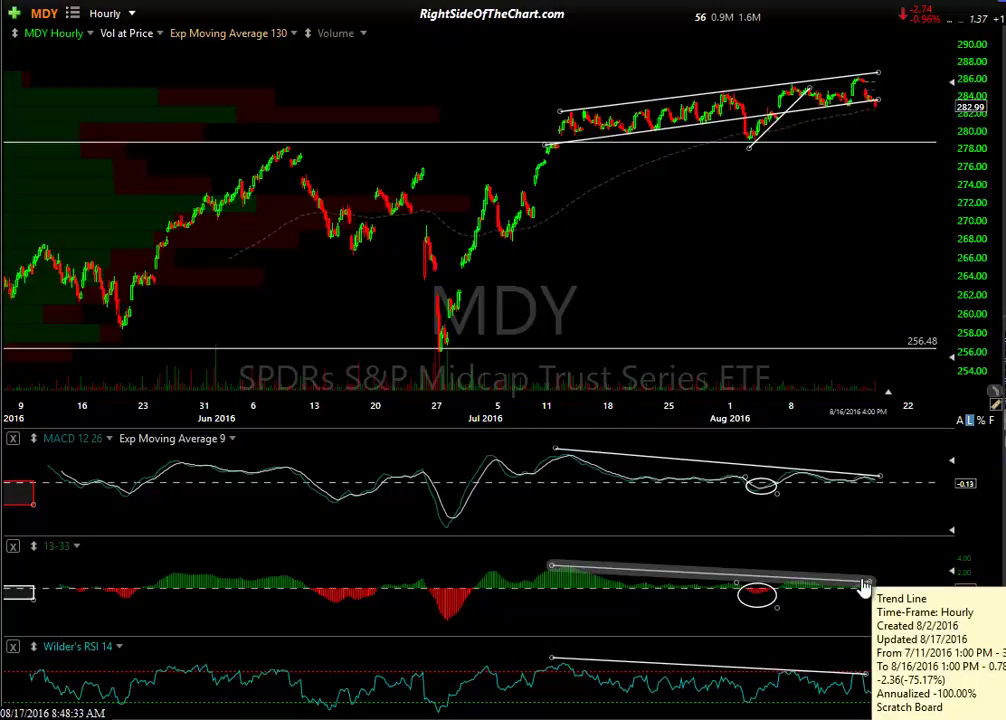
scroll(882, 589, "up", 5)
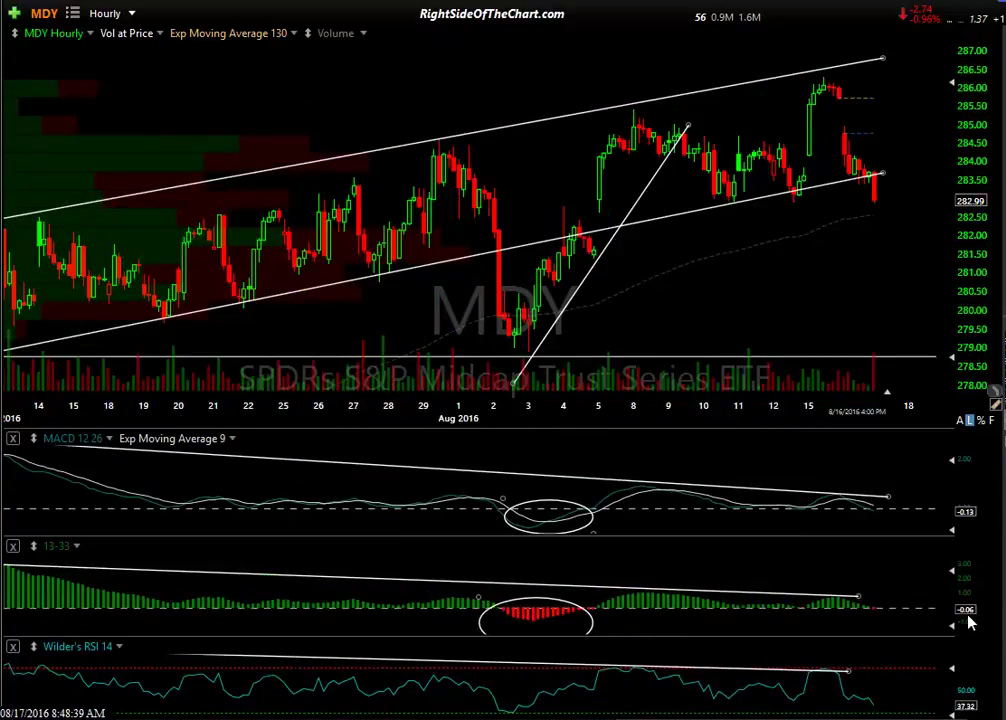
scroll(869, 615, "up", 2)
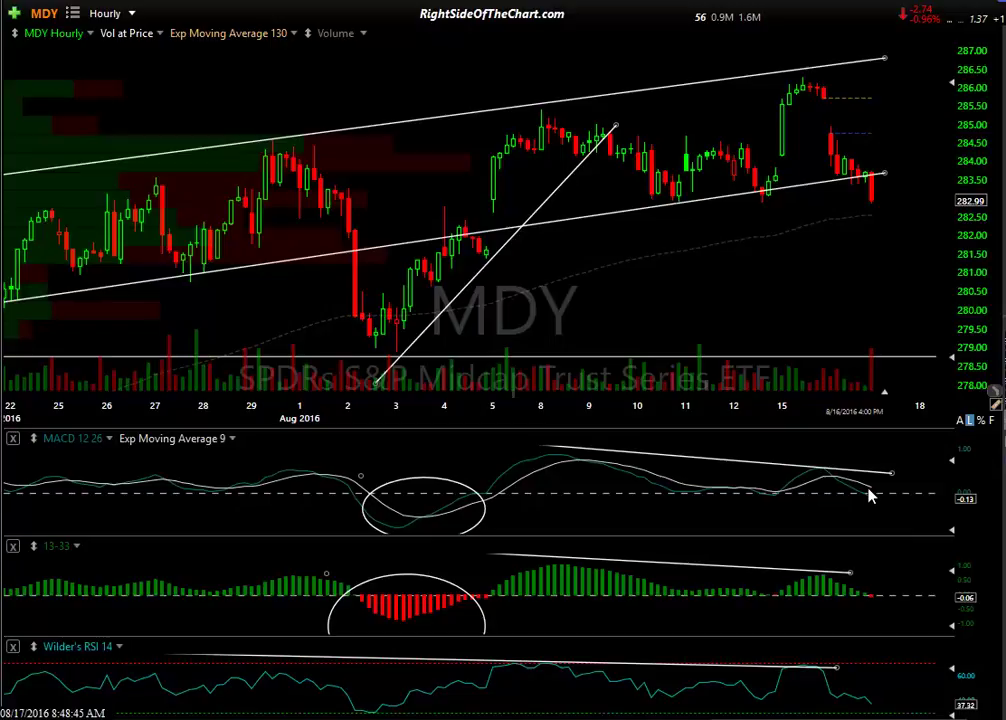
scroll(866, 495, "down", 4)
scroll(638, 260, "down", 4)
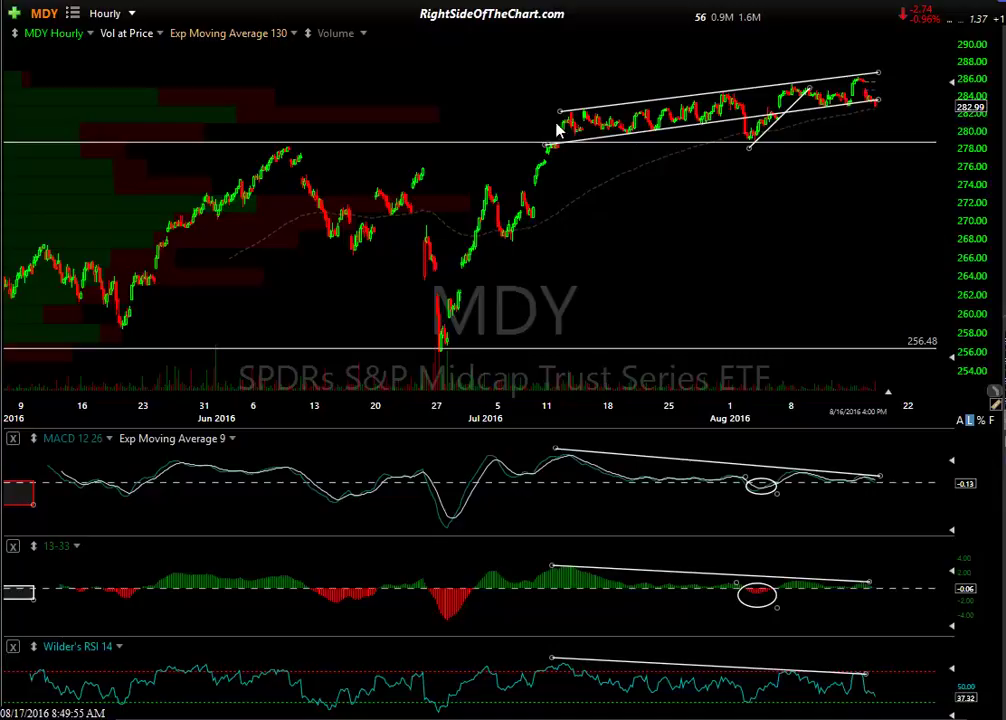
Measure MDY's price change since mid-July and readjust the channel, aligning the upper line with the July highs and extending the lower line past the latest bar.
left_click_drag(541, 114, 878, 115)
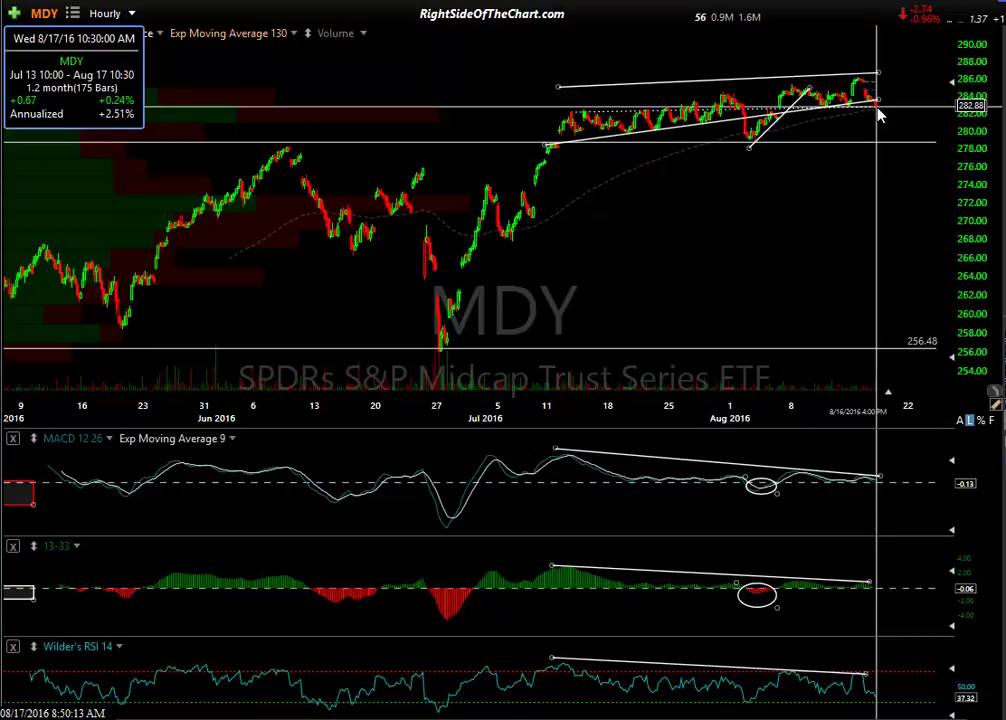
left_click_drag(555, 90, 557, 115)
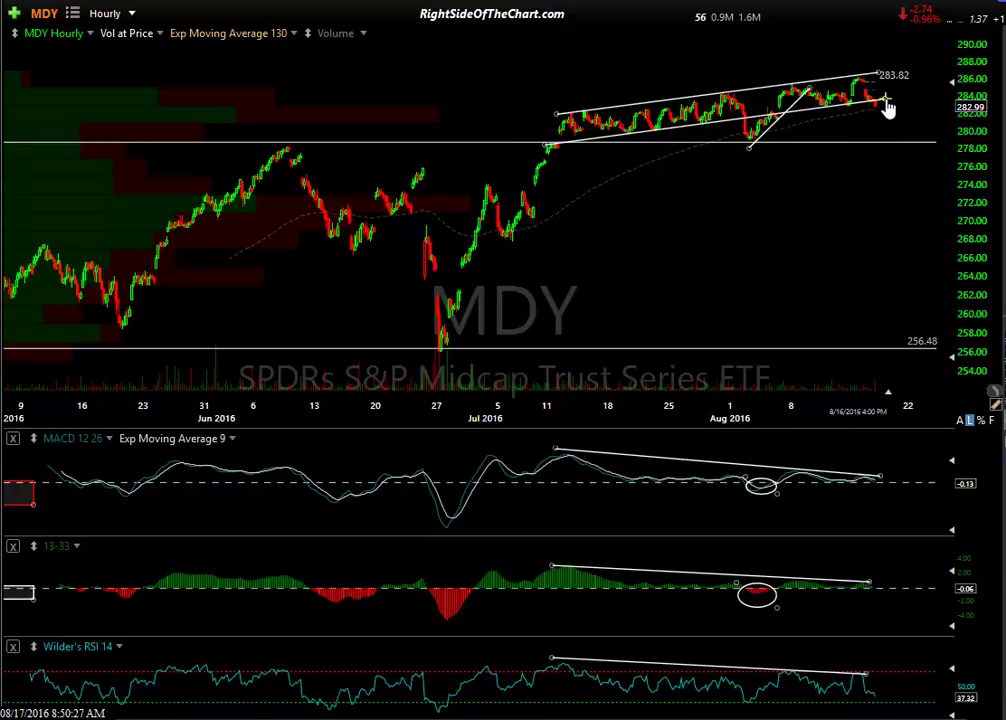
left_click_drag(885, 99, 893, 106)
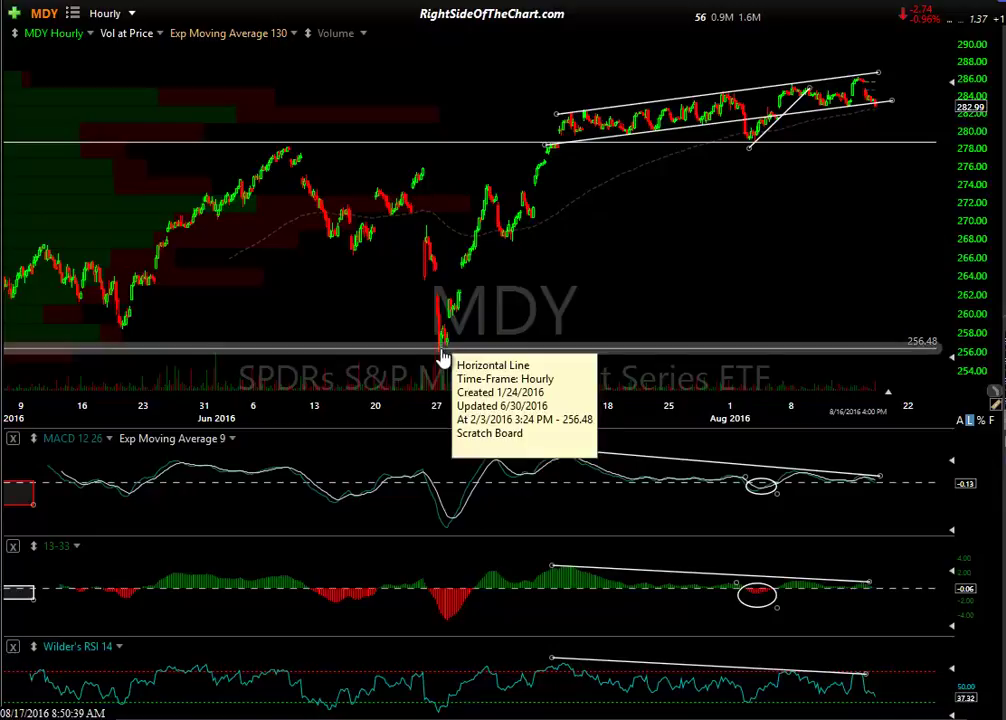
left_click(886, 101)
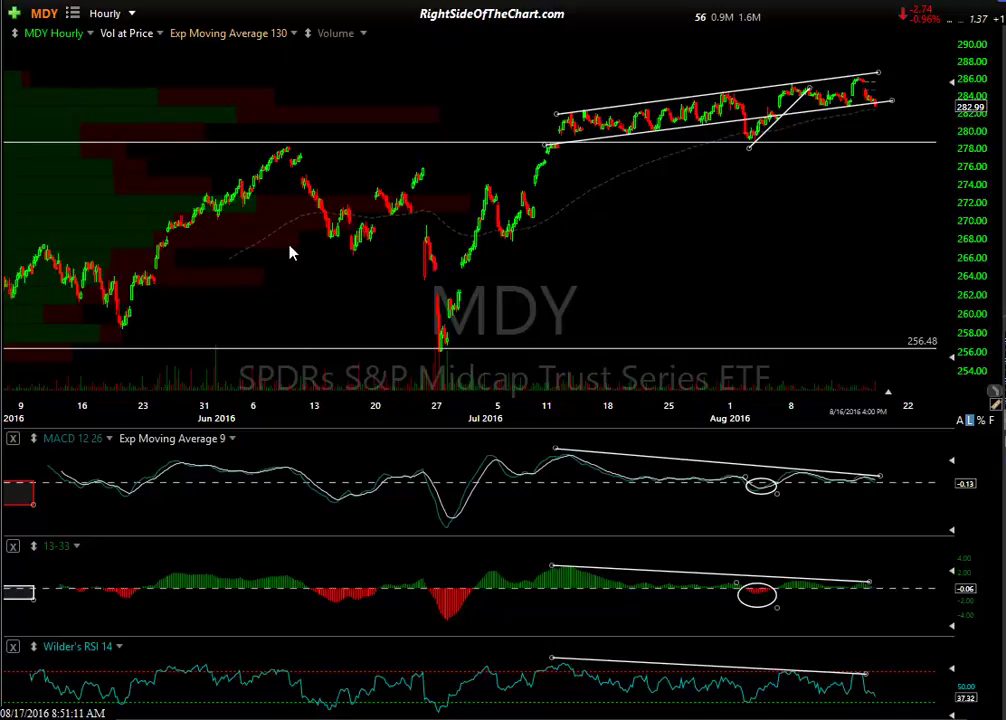
Load the IWM hourly chart and examine the whipsaw signals in its 13-33 indicator.
type("iwm")
key("Return")
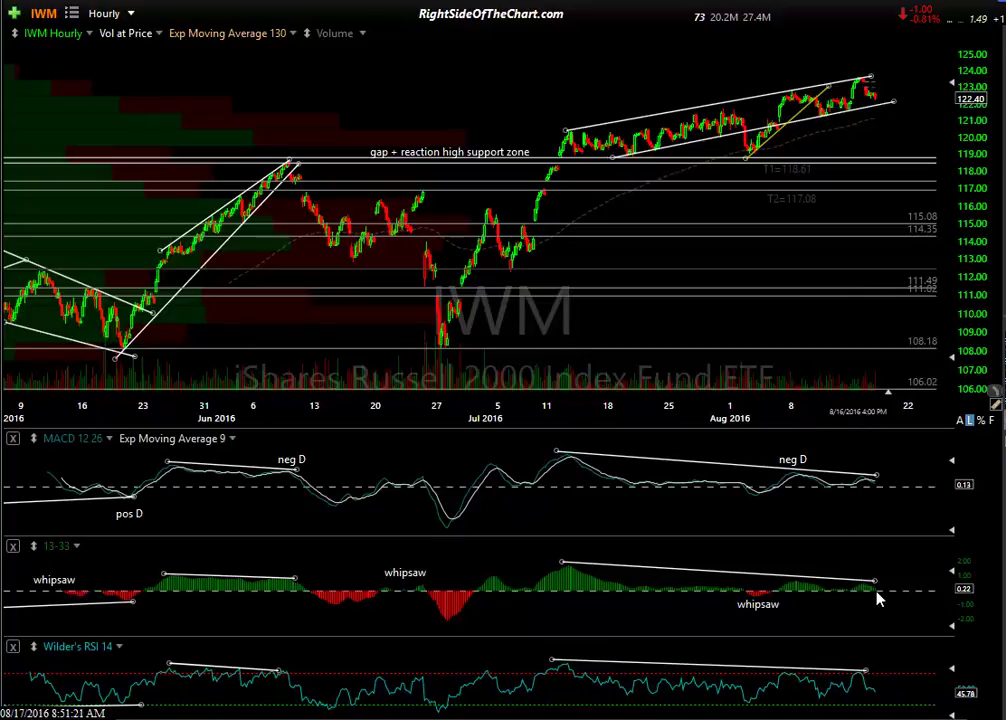
mouse_move(757, 612)
Load the daily chart of the S&P 500 index, symbol SP-500.
type("spx")
key("BackSpace")
type("-500")
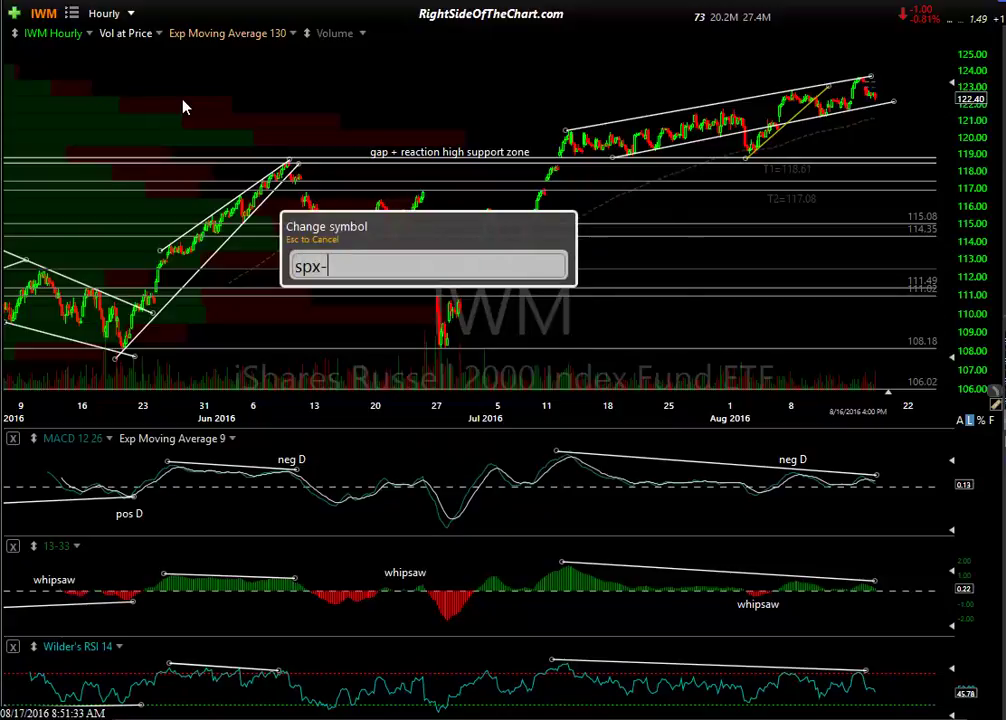
key("Return")
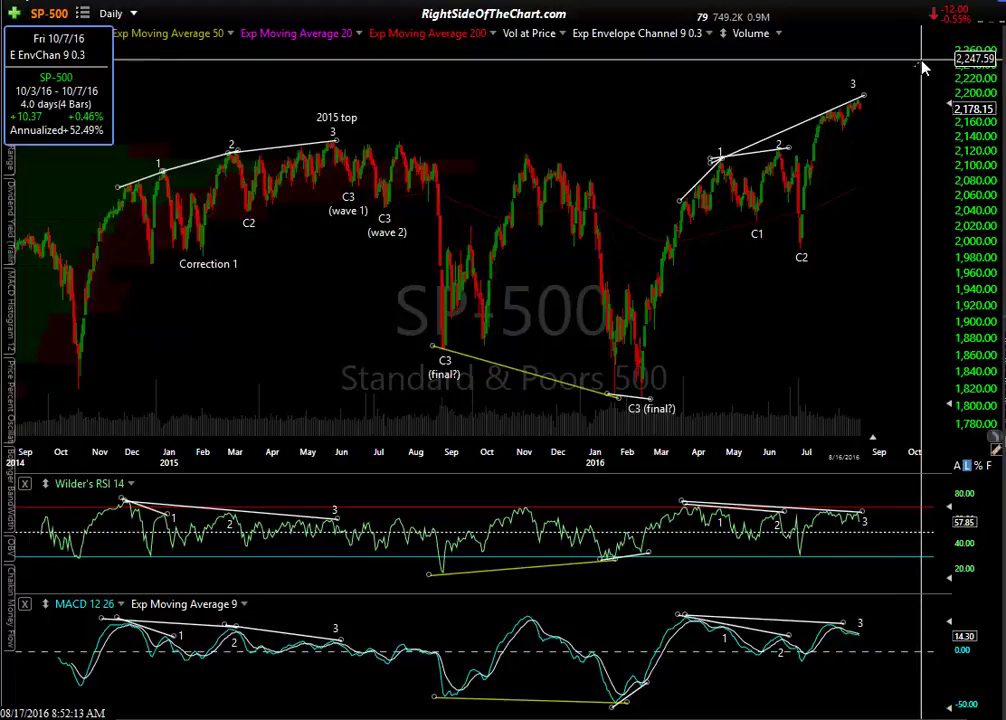
Measure a projected advance above the latest SP-500 price and expand the price scale to include 2,350.
left_click_drag(903, 109, 929, 44)
scroll(948, 160, "up", 2)
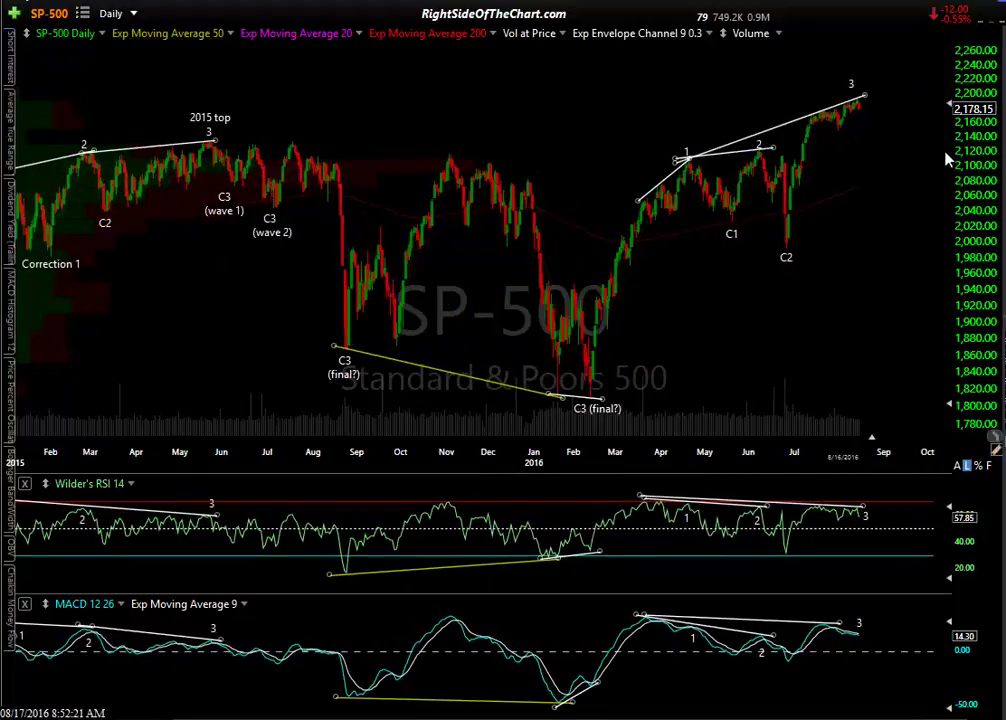
scroll(948, 160, "down", 2)
left_click_drag(948, 160, 948, 140)
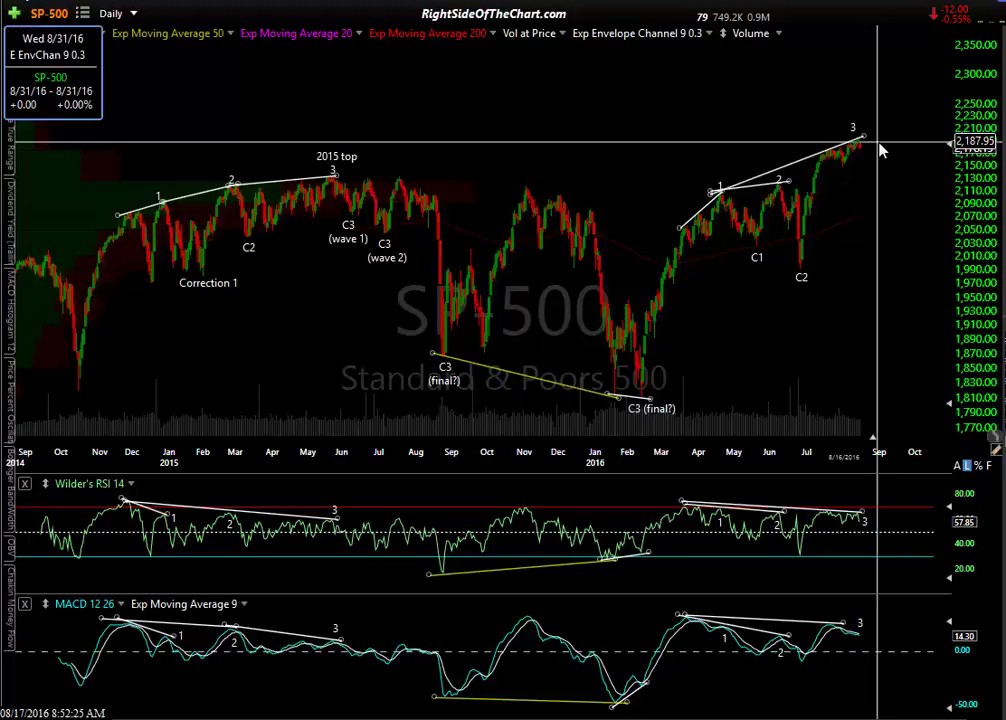
Measure a projected SP-500 rally from 8/30/16 to 10/25/16 and the span from 12/23/15 to 1/8/16.
left_click_drag(900, 123, 945, 50)
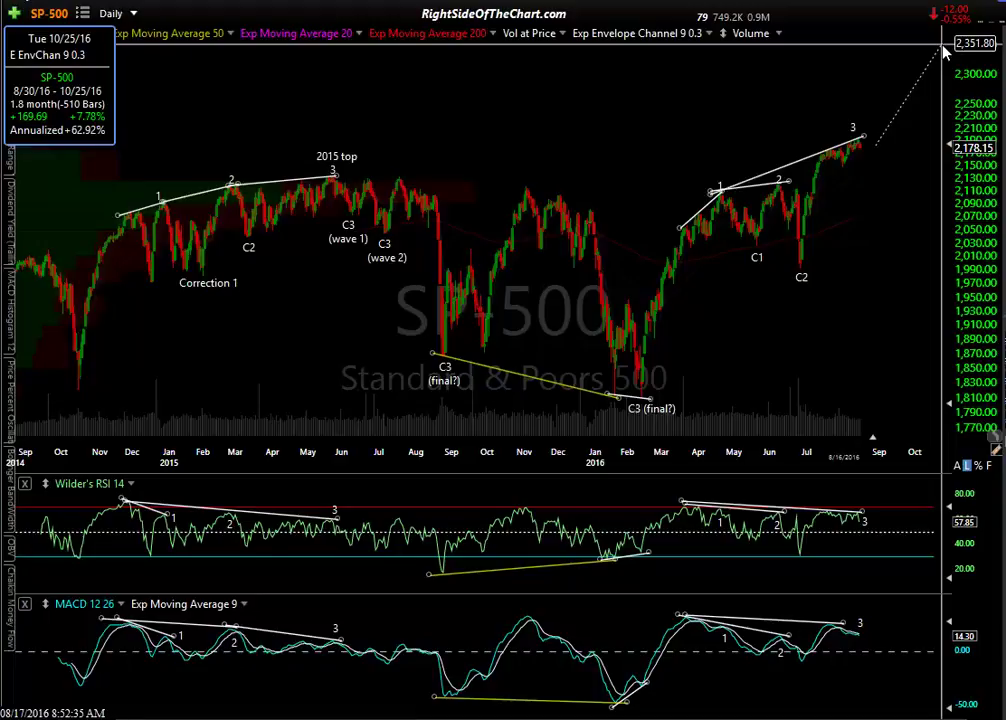
left_click_drag(946, 52, 875, 182)
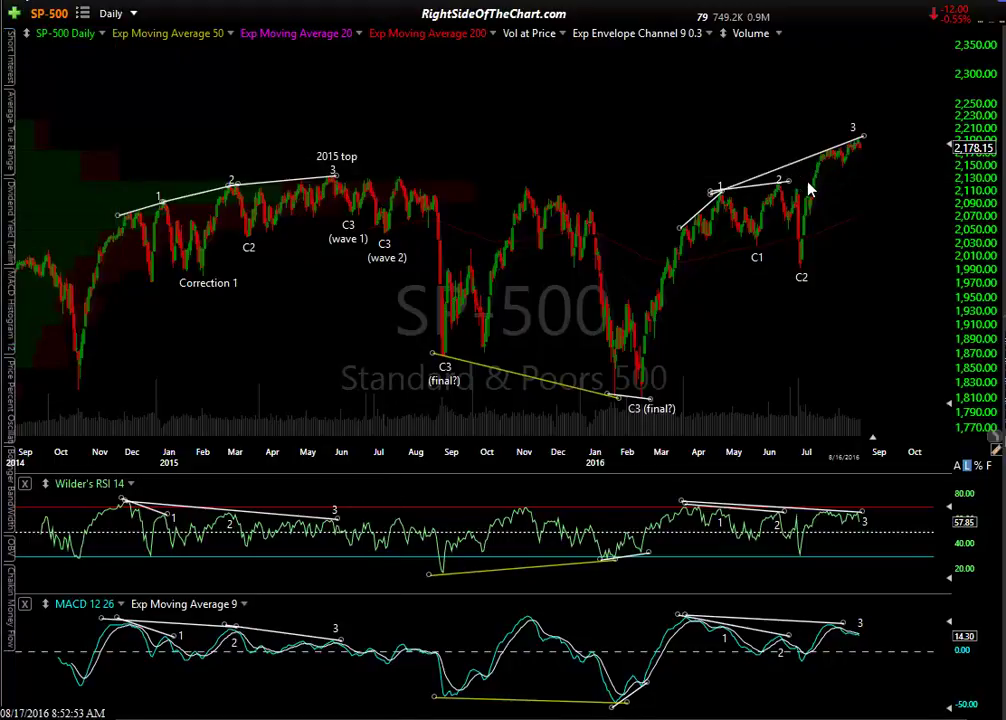
left_click_drag(588, 193, 600, 183)
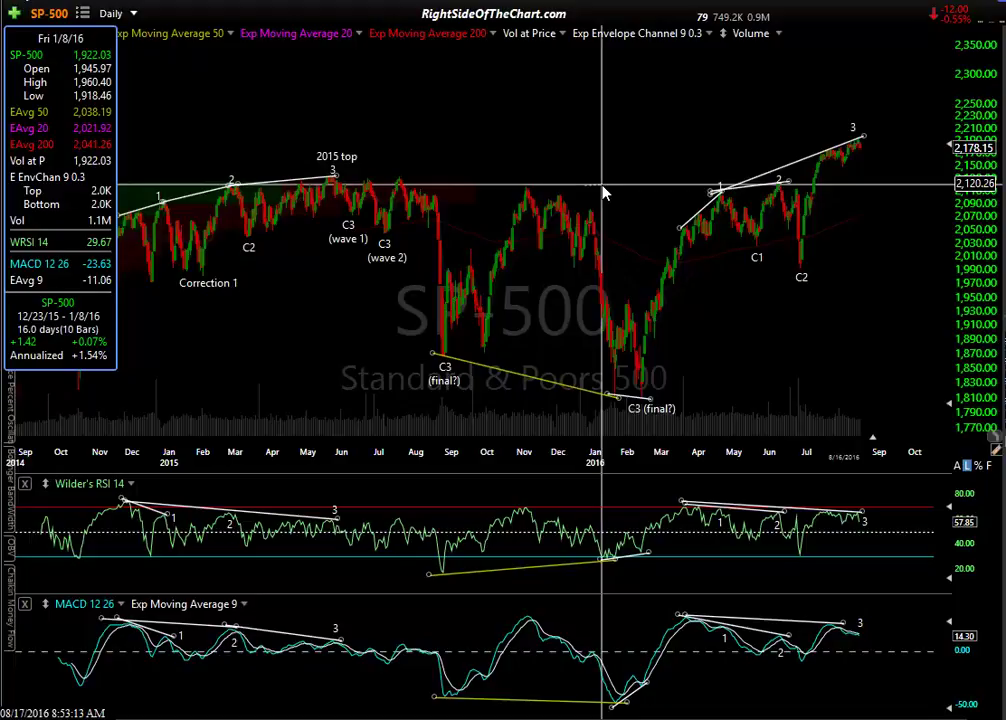
left_click(603, 193)
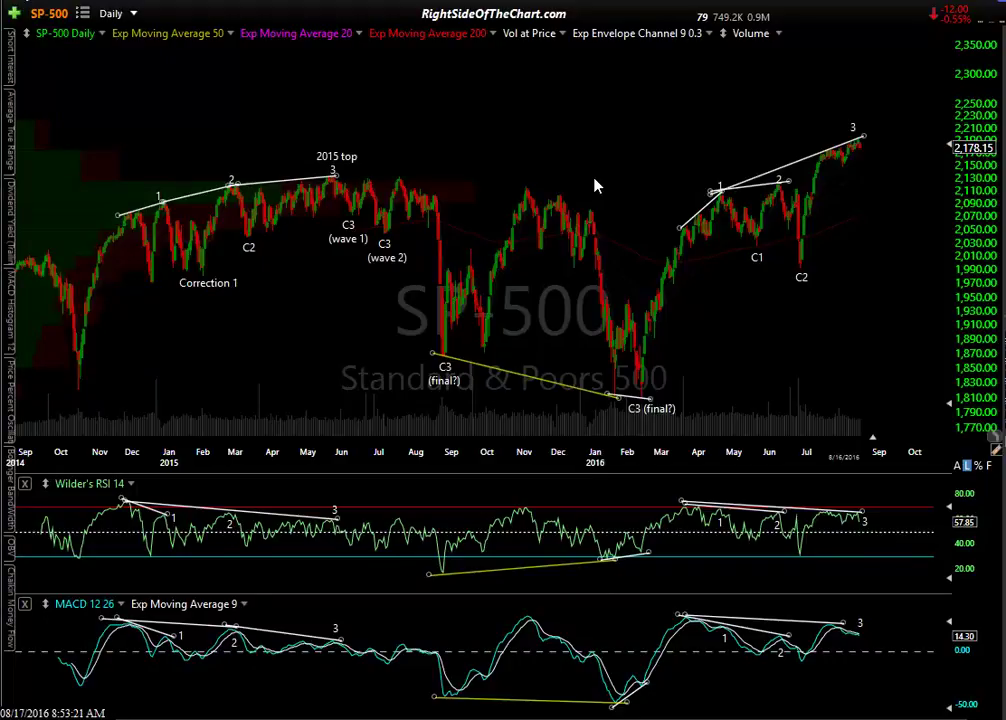
left_click_drag(595, 186, 620, 186)
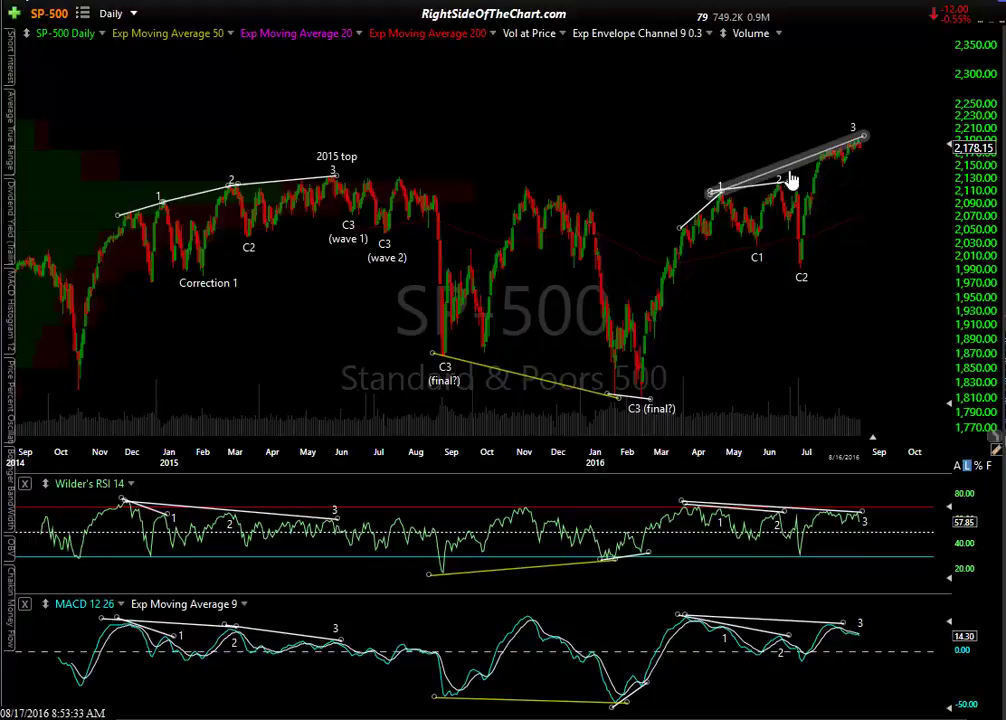
left_click_drag(491, 190, 514, 186)
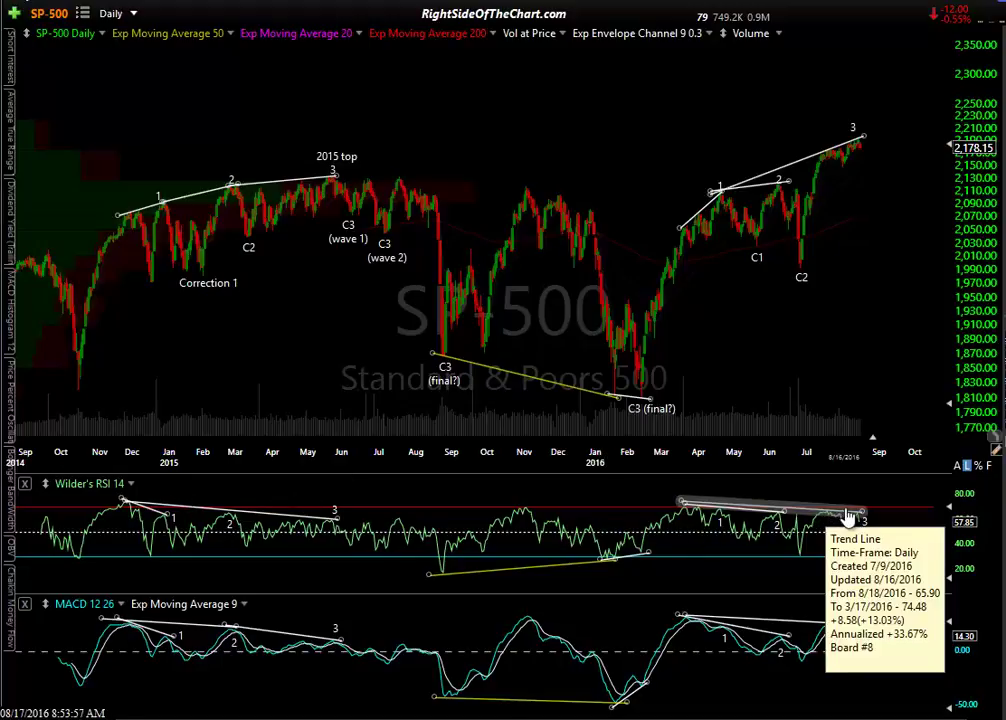
Measure the SP-500 move from 7/19/16 to 8/16/16 and inspect Wilder's RSI at 7/20/16.
left_click(829, 167)
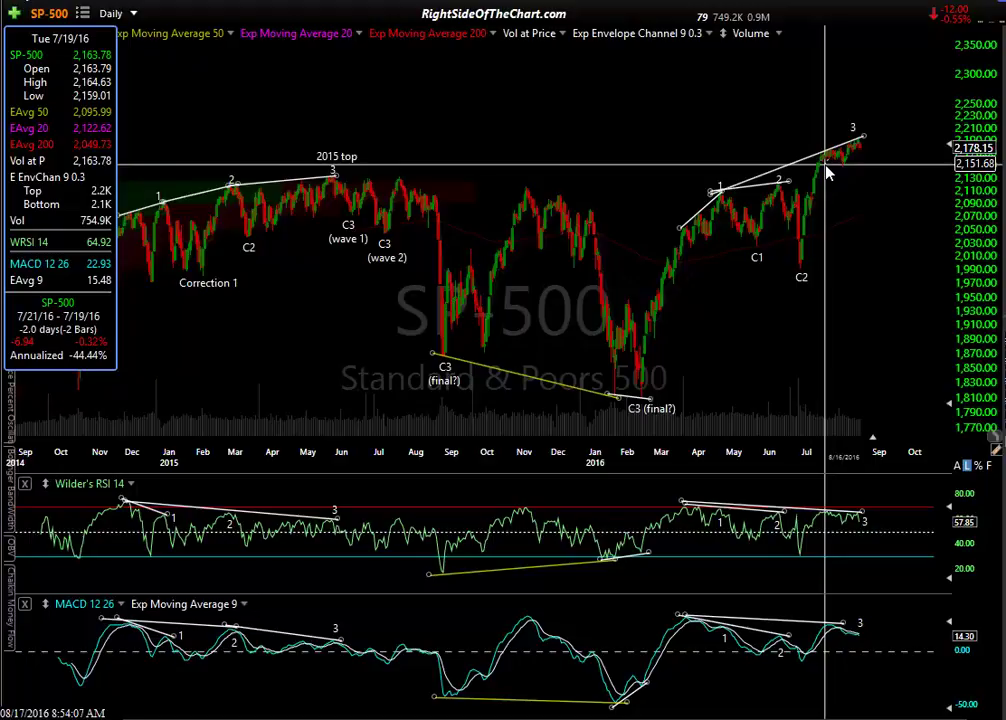
left_click_drag(828, 173, 842, 305)
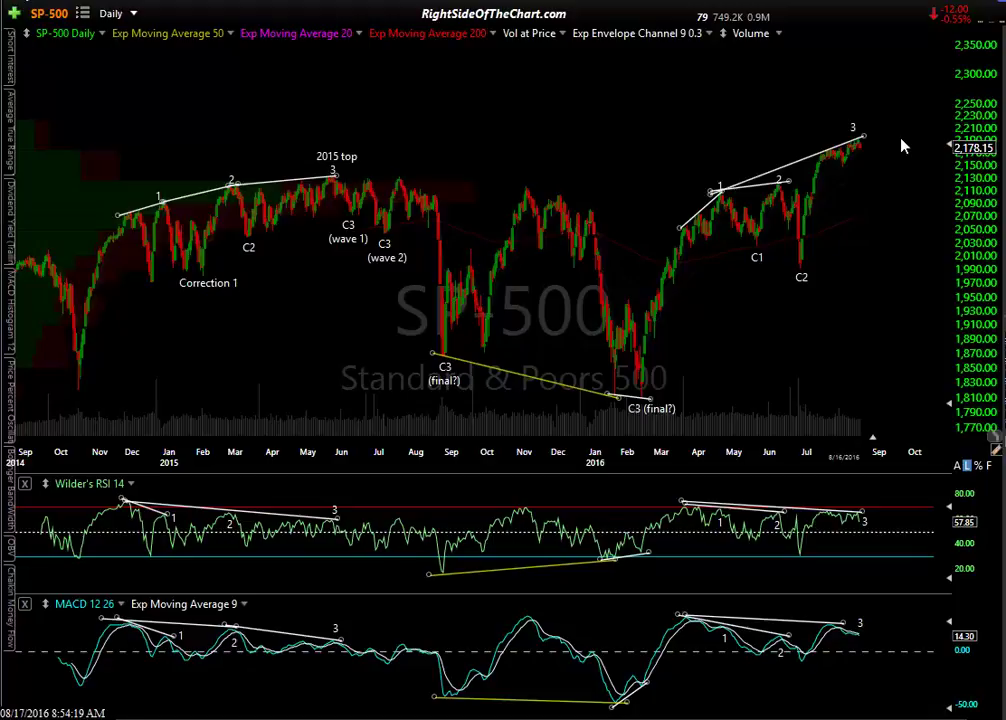
left_click(826, 166)
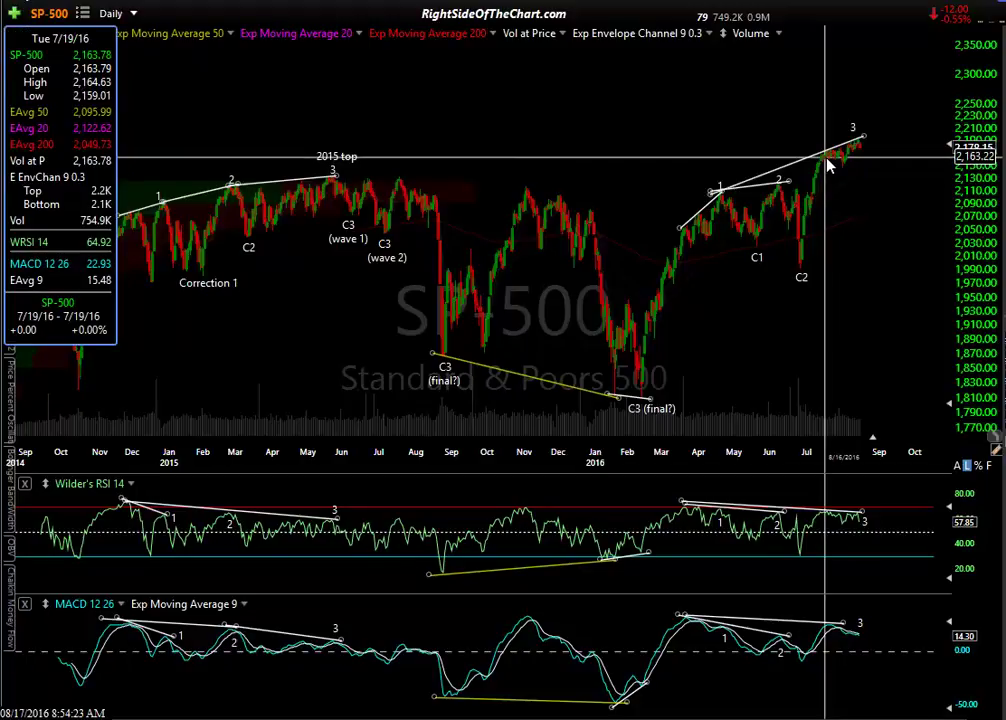
left_click_drag(826, 166, 860, 148)
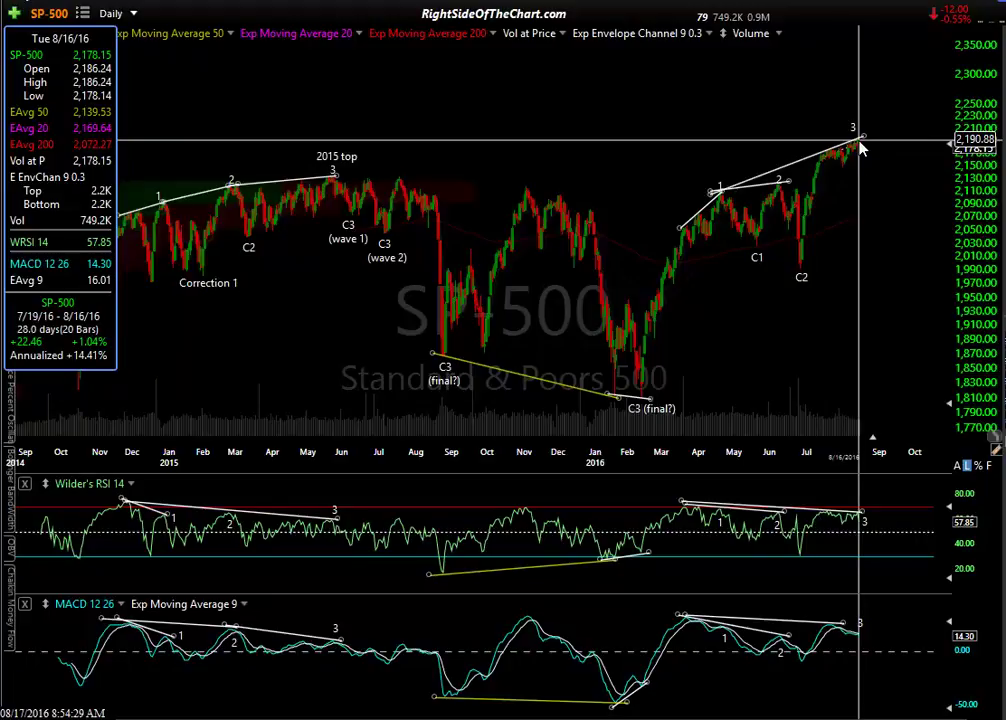
left_click(861, 148)
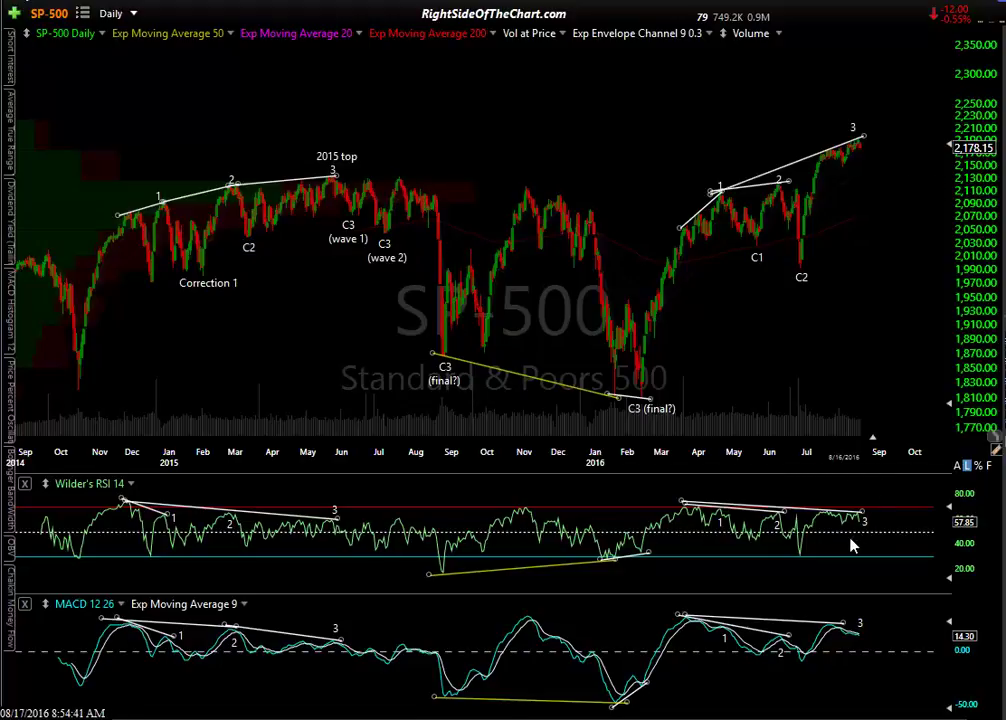
left_click_drag(855, 531, 829, 527)
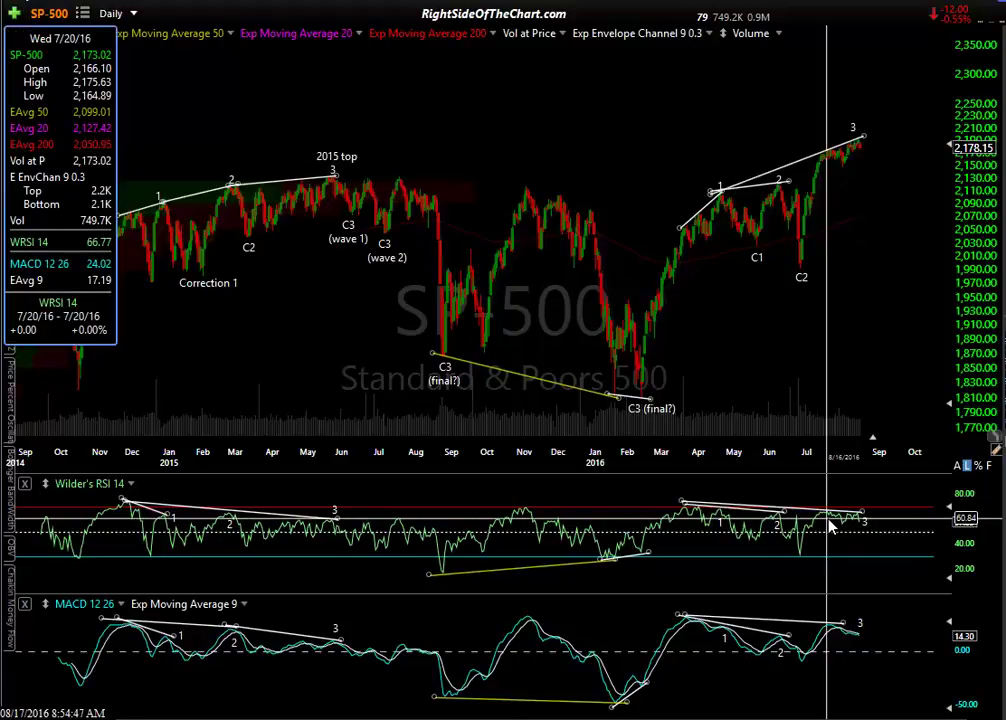
left_click_drag(830, 527, 876, 105)
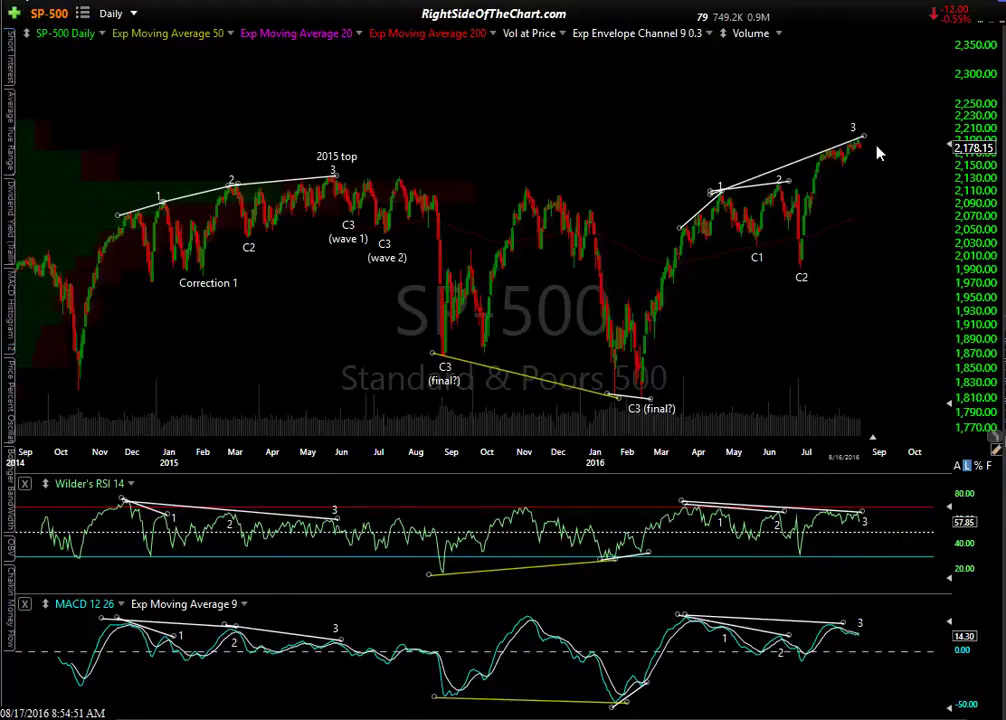
Draw a short rising trend line beside the latest SP-500 prices, from about 2,135 to about 2,190.
left_click_drag(893, 126, 905, 92)
left_click(914, 123)
left_click_drag(855, 175, 858, 177)
left_click_drag(868, 140, 847, 205)
type("CO")
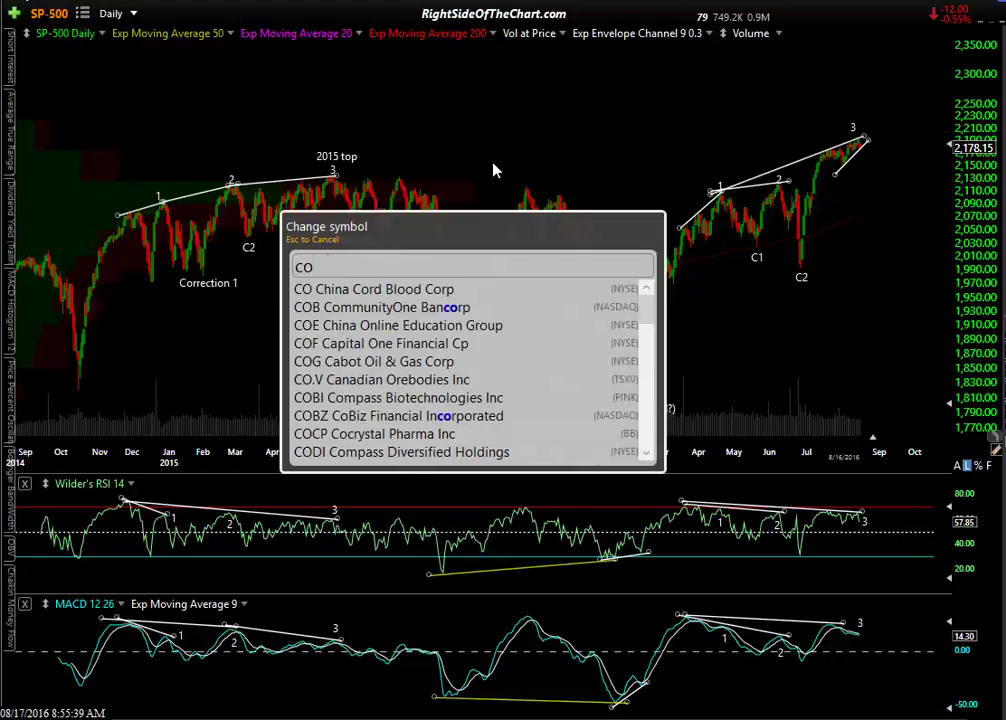
type("mpx")
key("Return")
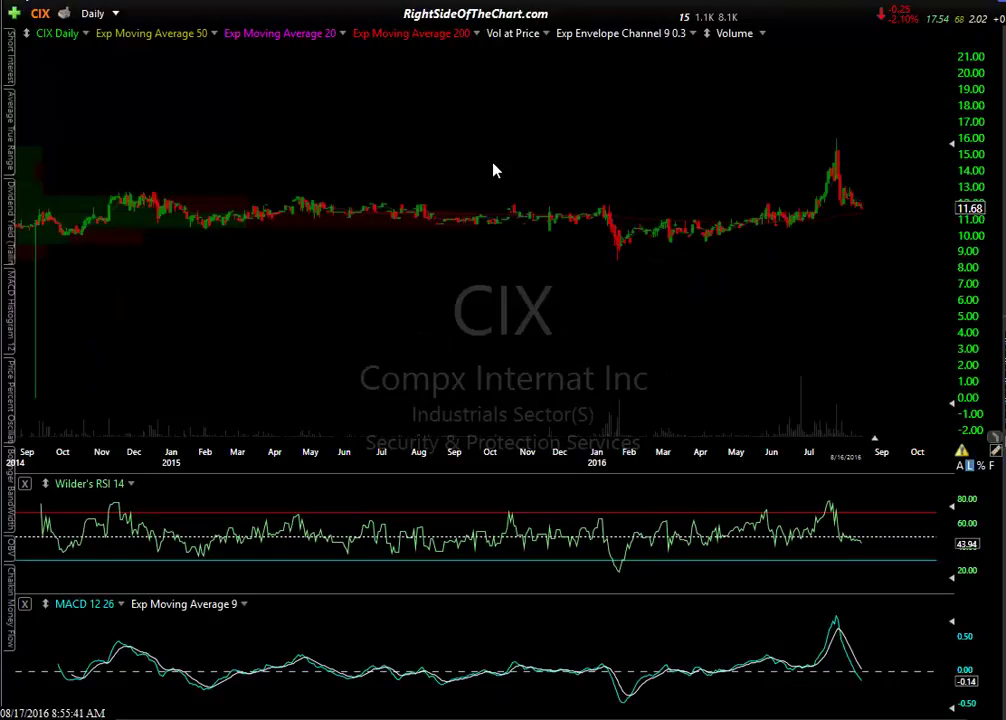
Load the daily Nasdaq Composite chart, symbol COMPQX, and measure its rally from 10/15/14 to 11/28/14.
type("comp")
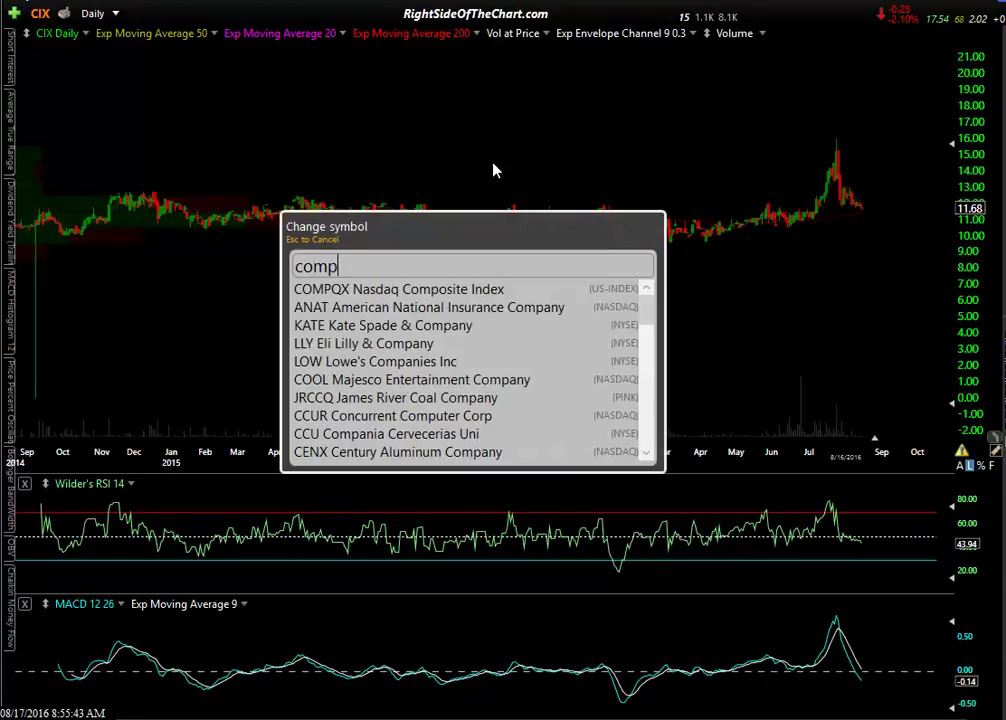
key("Return")
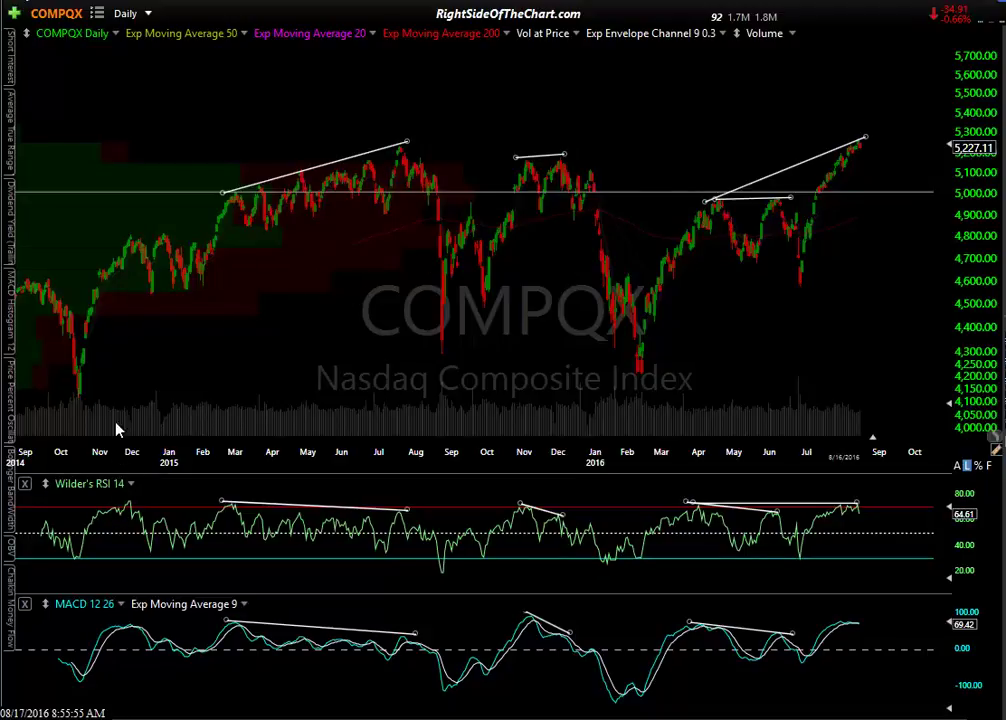
left_click(81, 406)
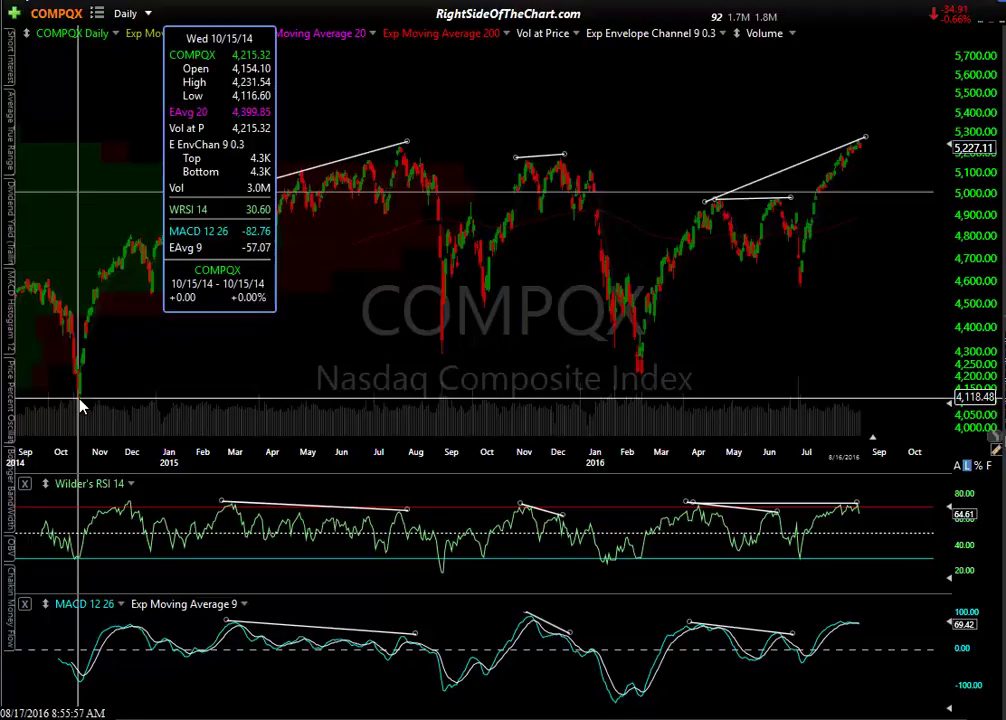
left_click_drag(81, 406, 133, 244)
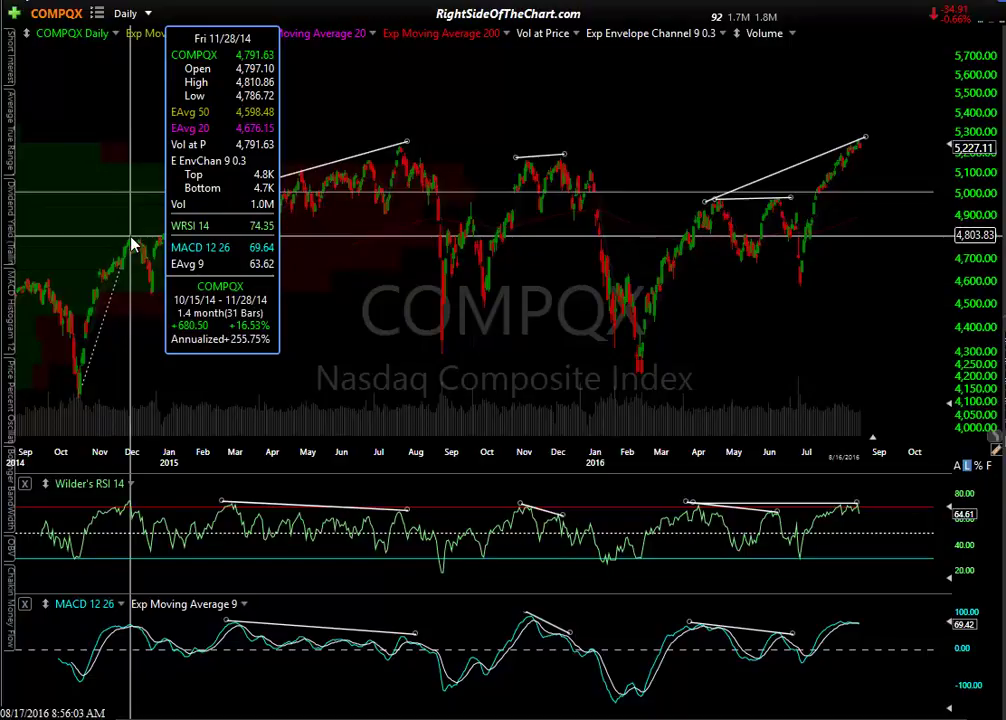
left_click_drag(132, 243, 132, 243)
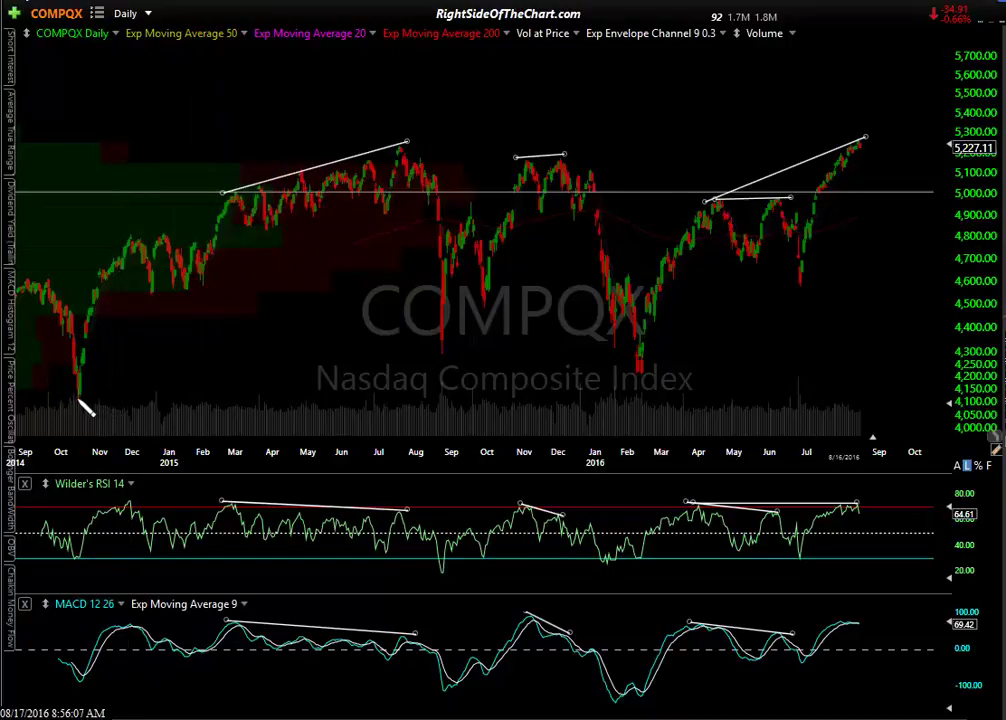
Draw a trend line along the October to November 2014 rally and shift it to the late June 2016 low.
mouse_move(77, 391)
left_mouse_down()
mouse_move(108, 255)
mouse_move(131, 238)
left_mouse_up()
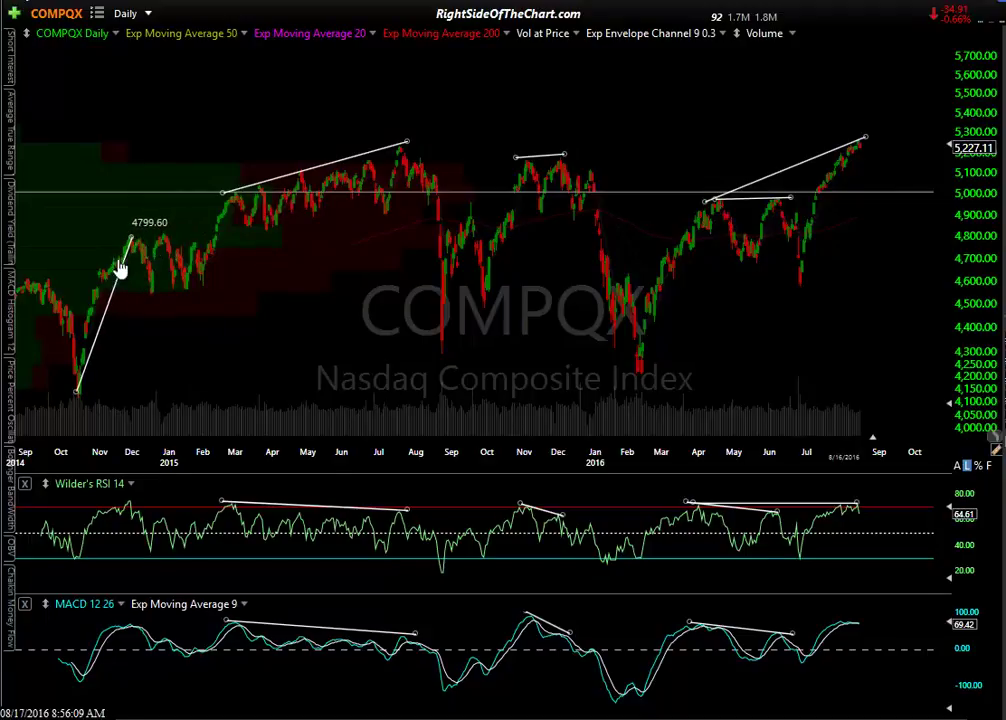
left_click_drag(77, 391, 77, 399)
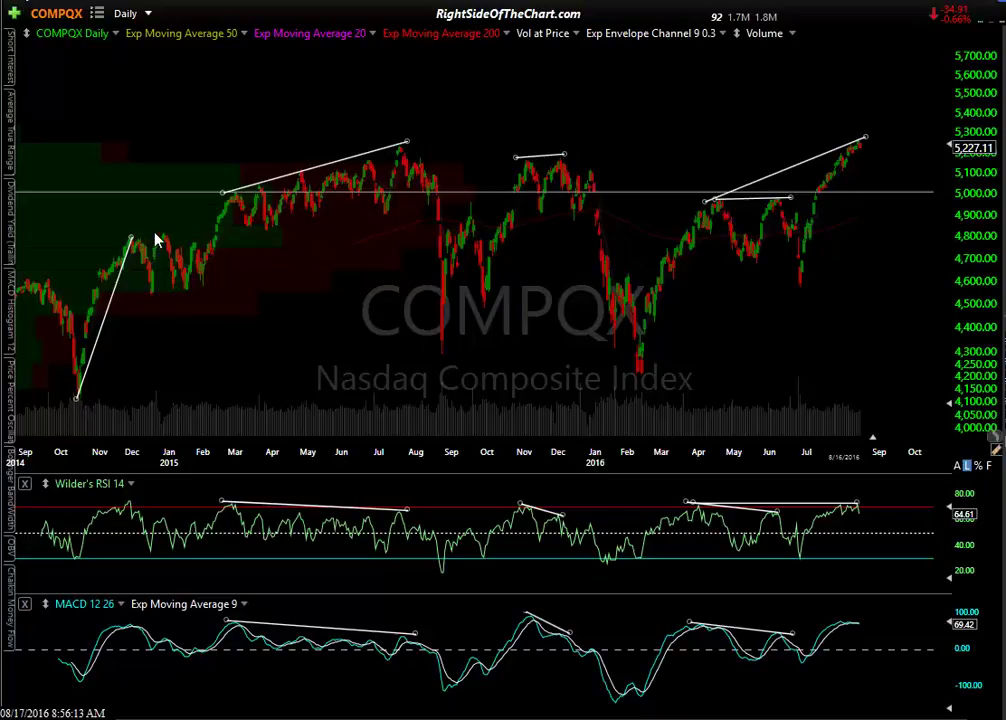
left_click_drag(108, 316, 834, 203)
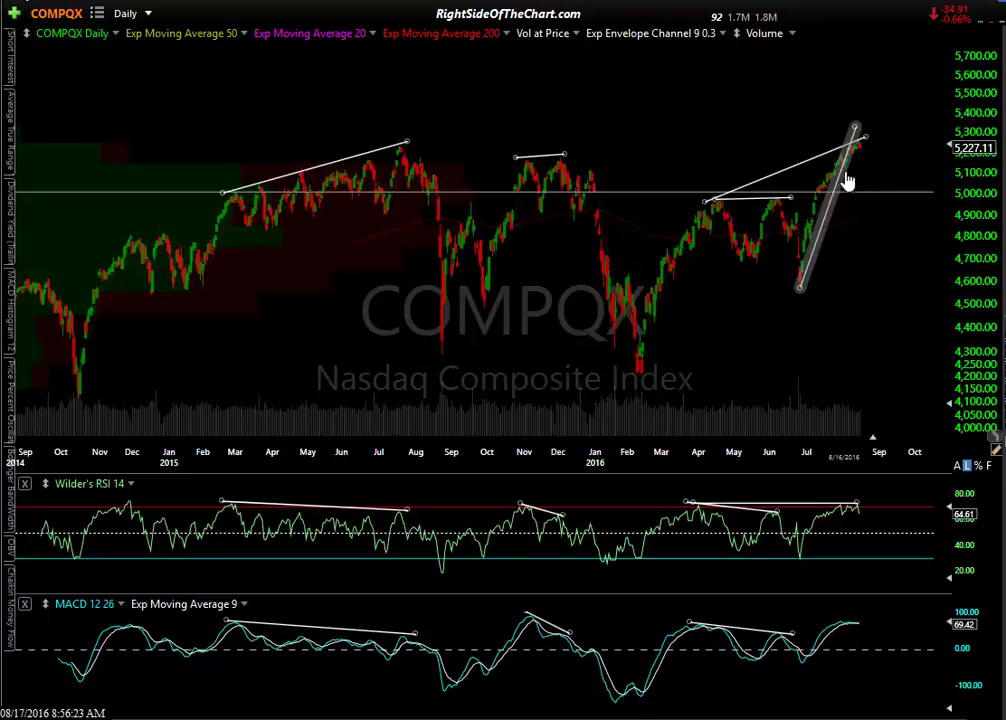
mouse_move(846, 181)
left_mouse_down()
mouse_move(857, 178)
mouse_move(846, 180)
left_mouse_up()
Move the rally line back to the October 2014 low, refit its upper end, and place it at the late June 2016 low again.
left_click_drag(745, 258, 106, 332)
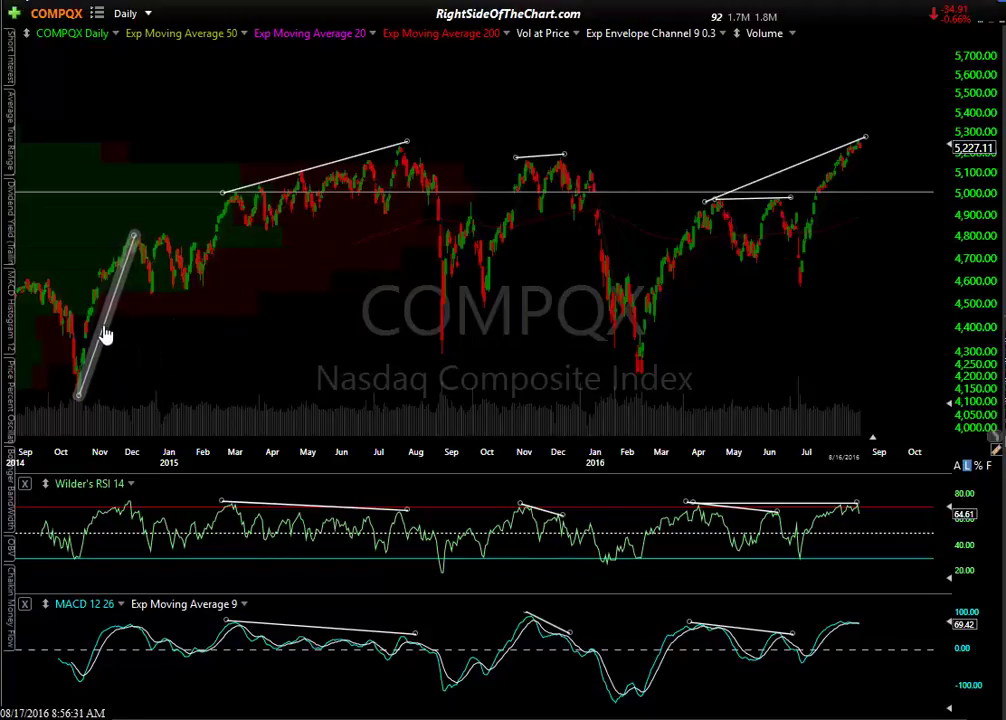
left_click_drag(135, 244, 131, 246)
mouse_move(90, 358)
left_click_drag(90, 358, 815, 253)
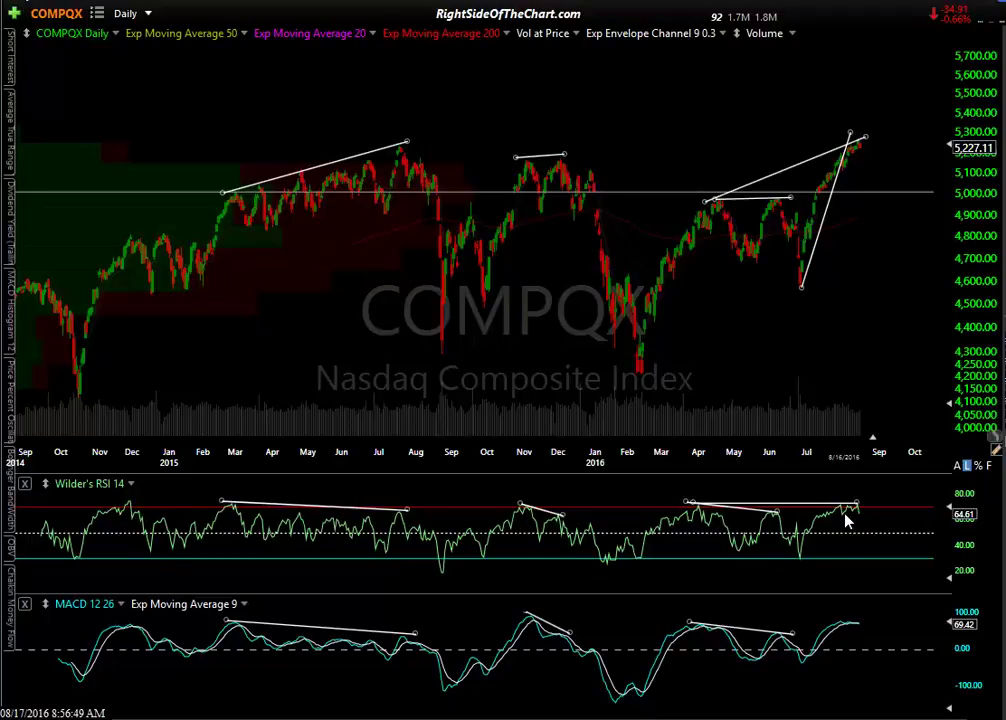
Inspect the COMPQX RSI and MACD peaks of late November 2014 and the MACD at 8/3/16.
left_click(132, 508)
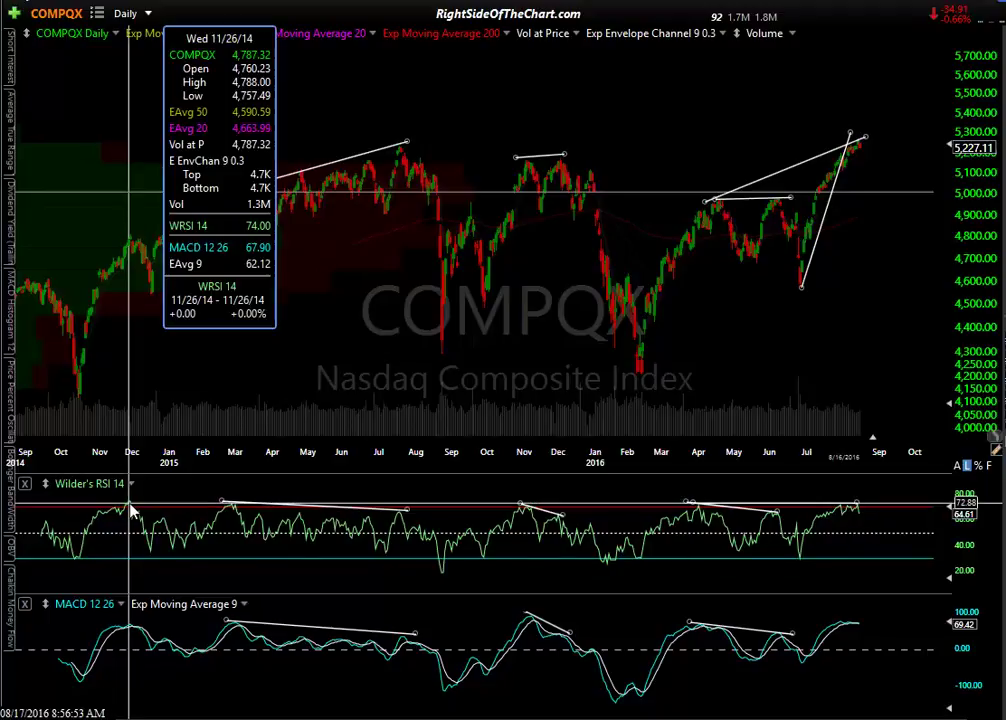
left_click(130, 506)
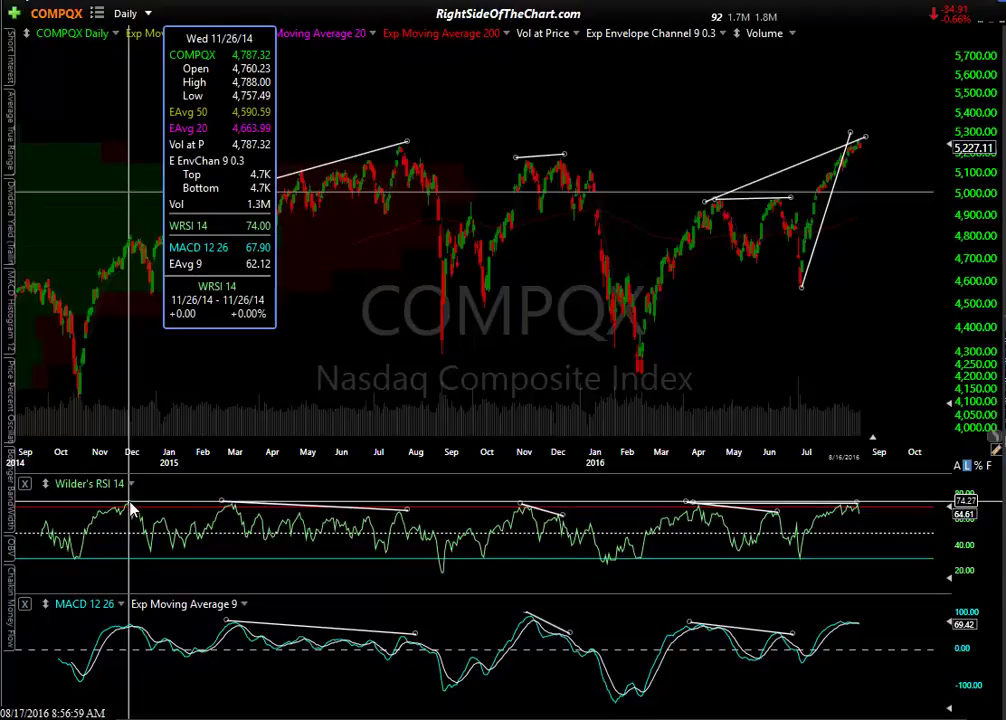
left_click(131, 508)
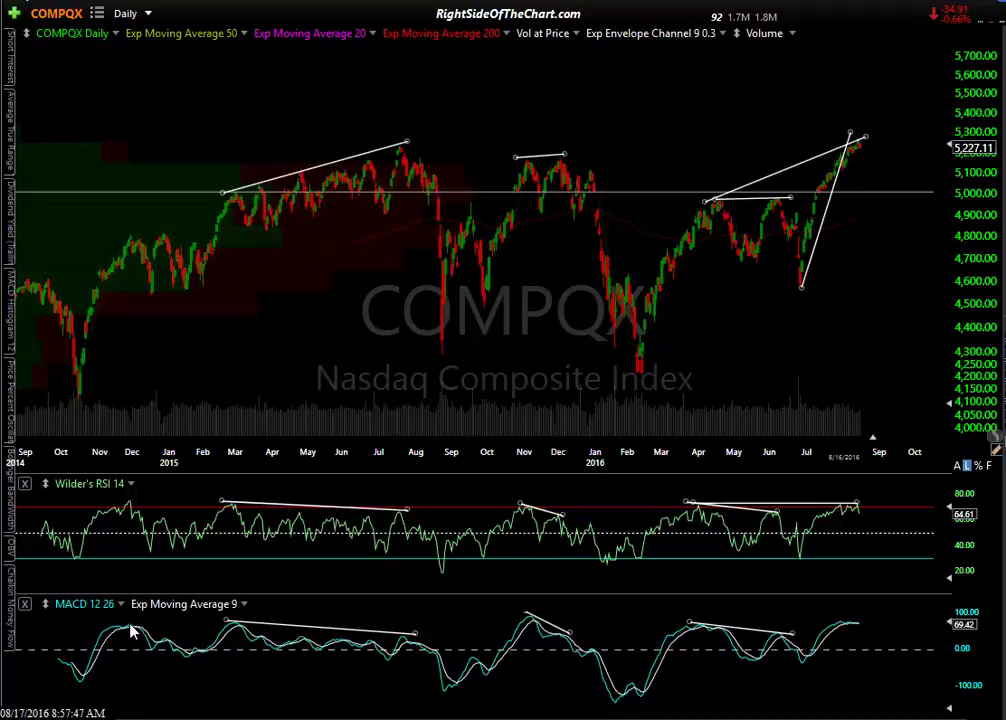
left_click_drag(133, 631, 135, 632)
scroll(839, 643, "up", 5)
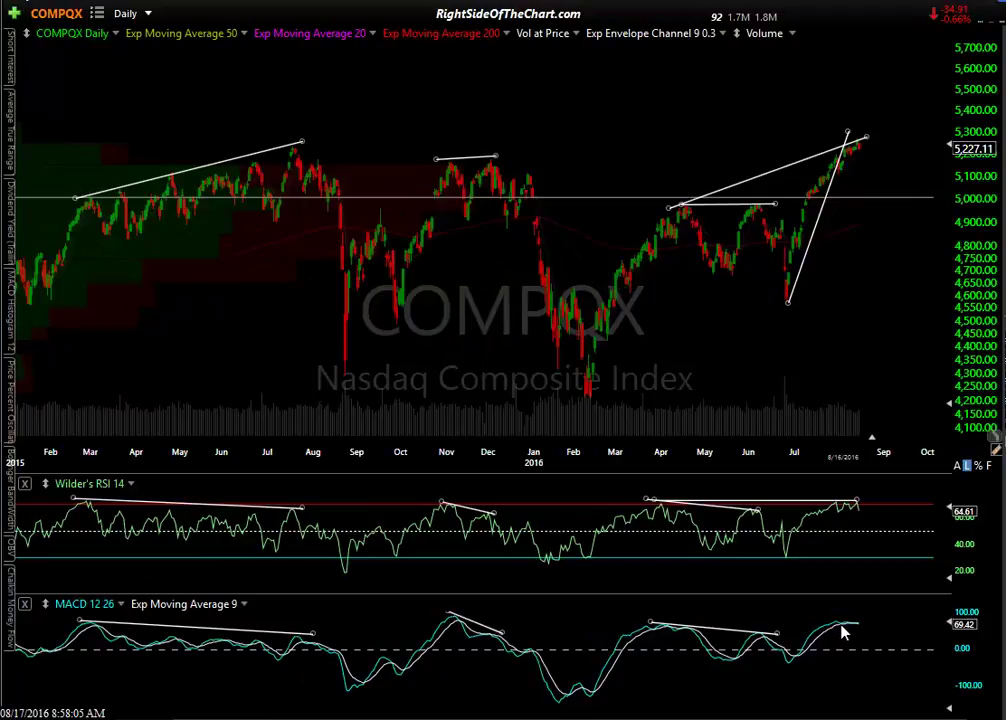
left_click(842, 631)
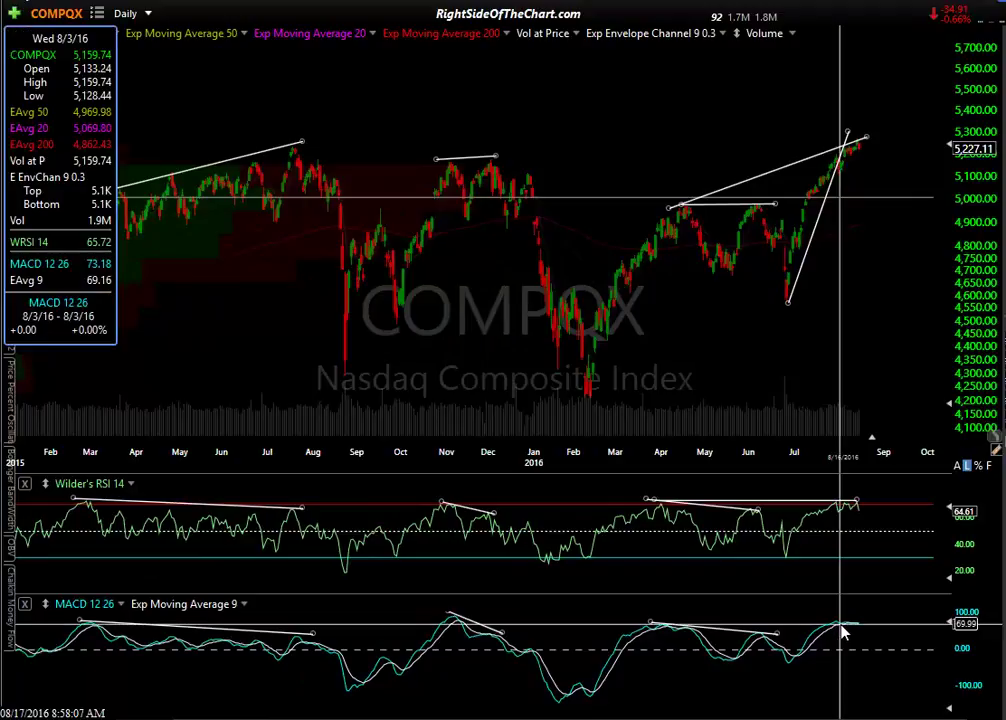
left_click(842, 631)
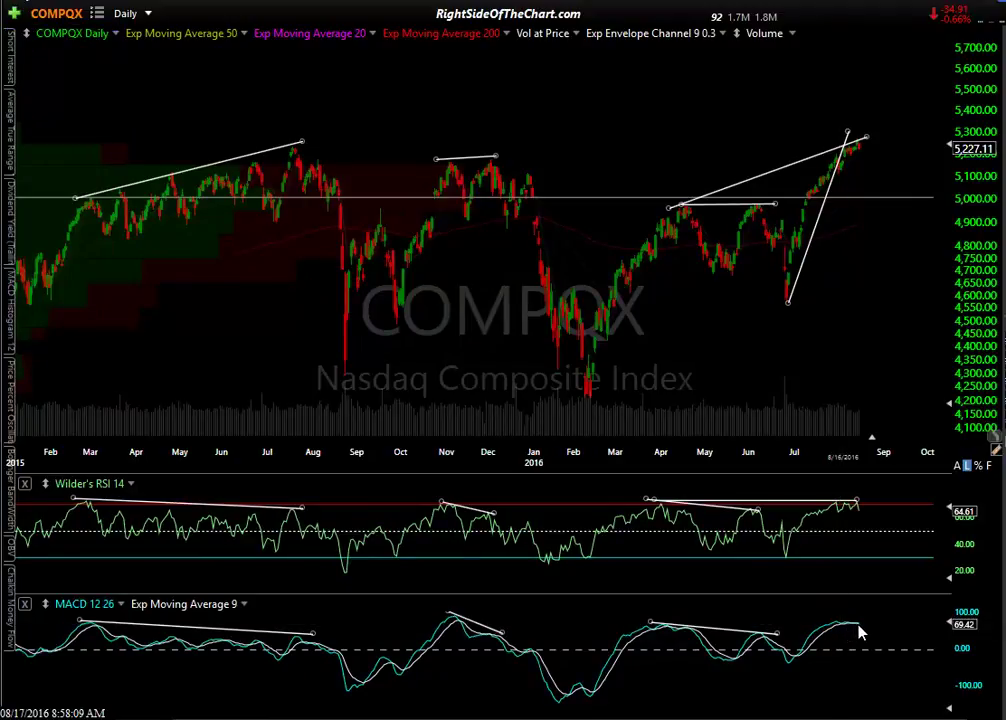
Measure the COMPQX pullback from the 11/26/14 peak to the mid-December 2014 low and a projected advance starting at 8/23/16.
scroll(215, 578, "down", 2)
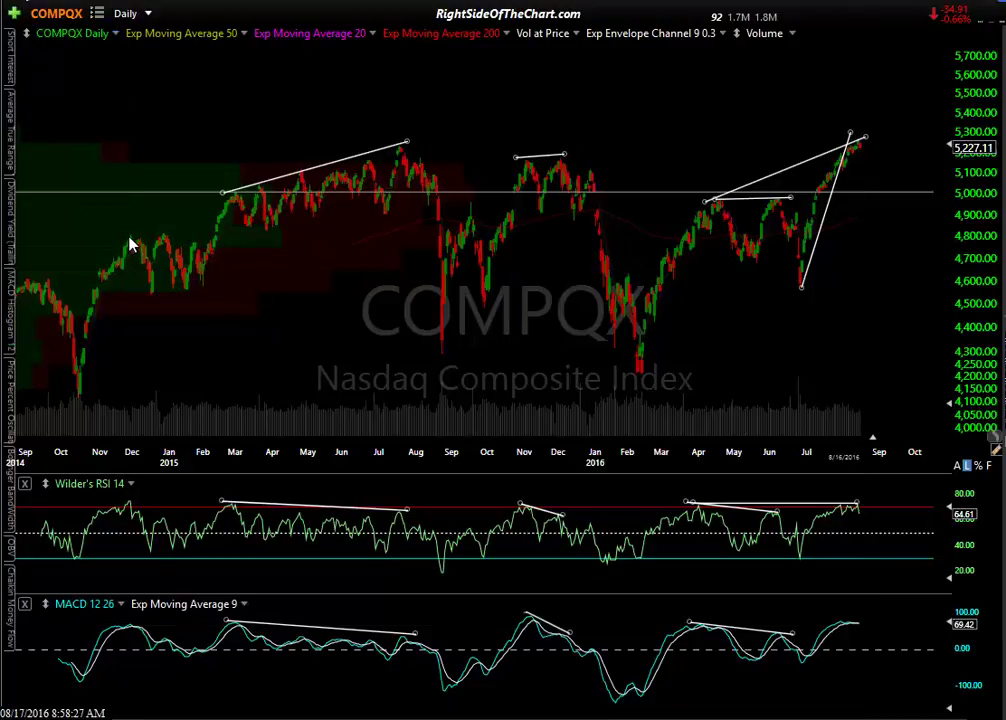
left_click_drag(130, 245, 191, 300)
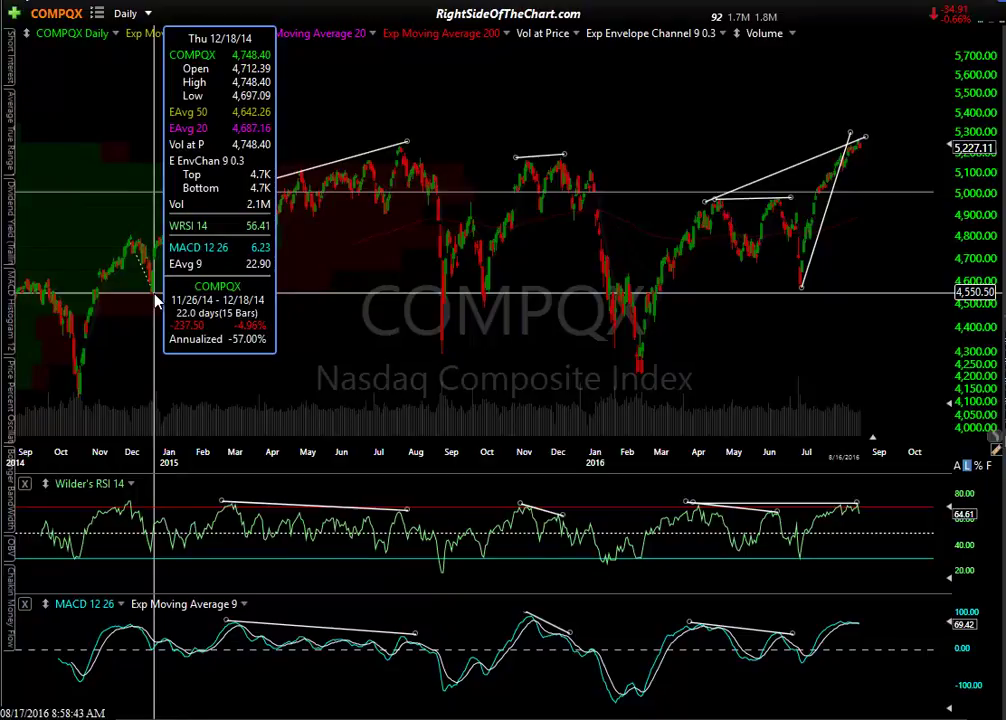
left_click(172, 290)
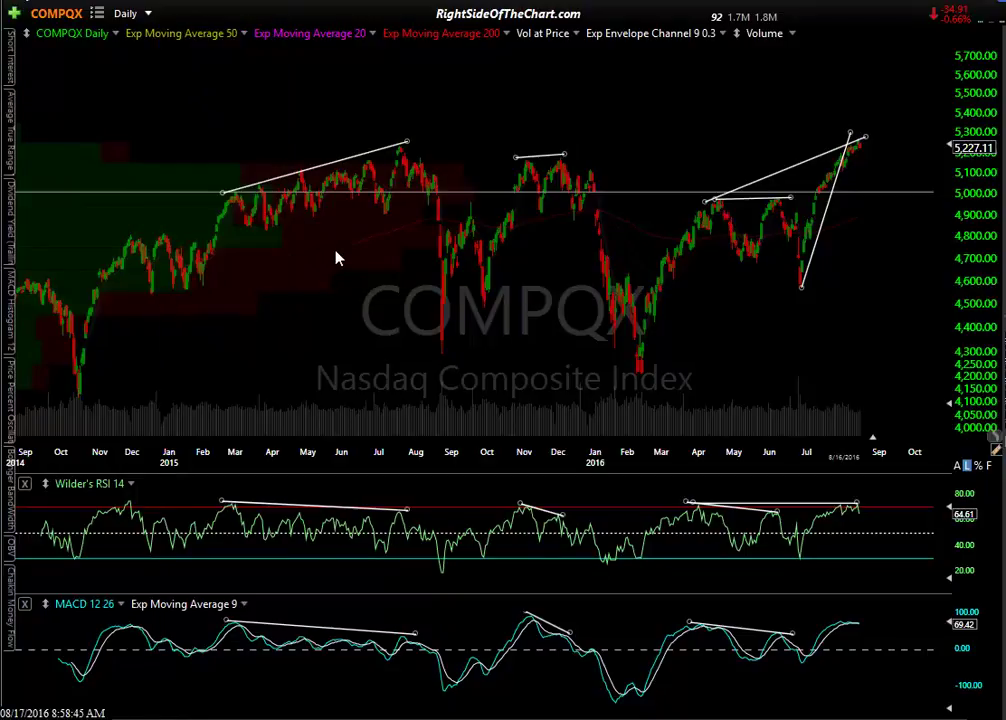
left_click(867, 150)
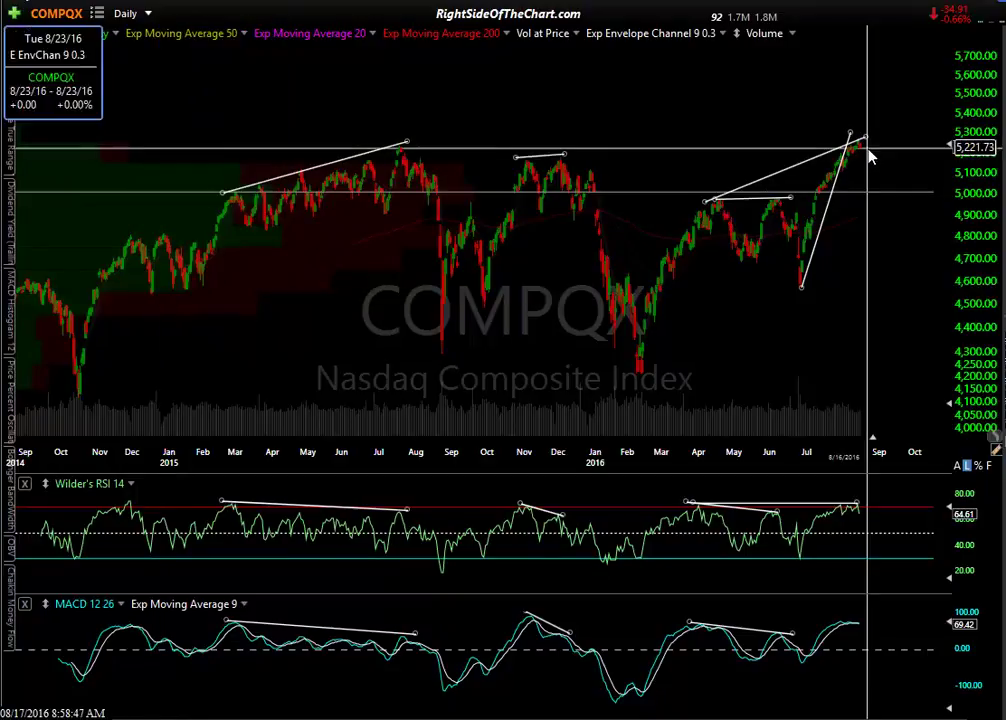
left_click_drag(869, 155, 893, 137)
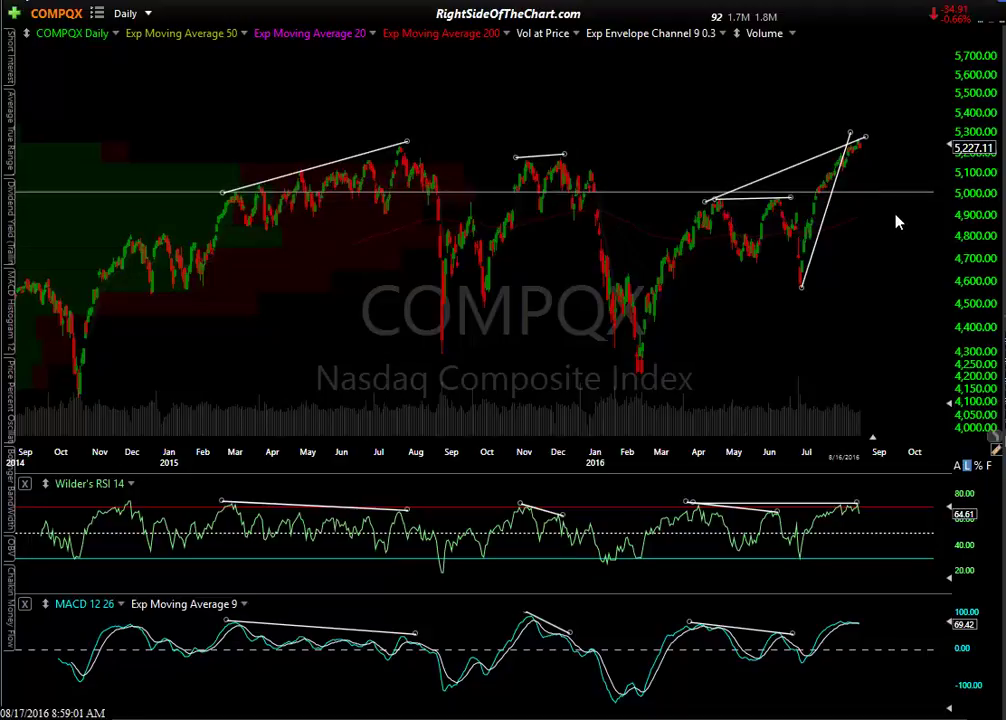
Add a horizontal line at the April 2016 high, about 4,980, and trace a possible drop from the latest price toward it.
left_click(699, 198)
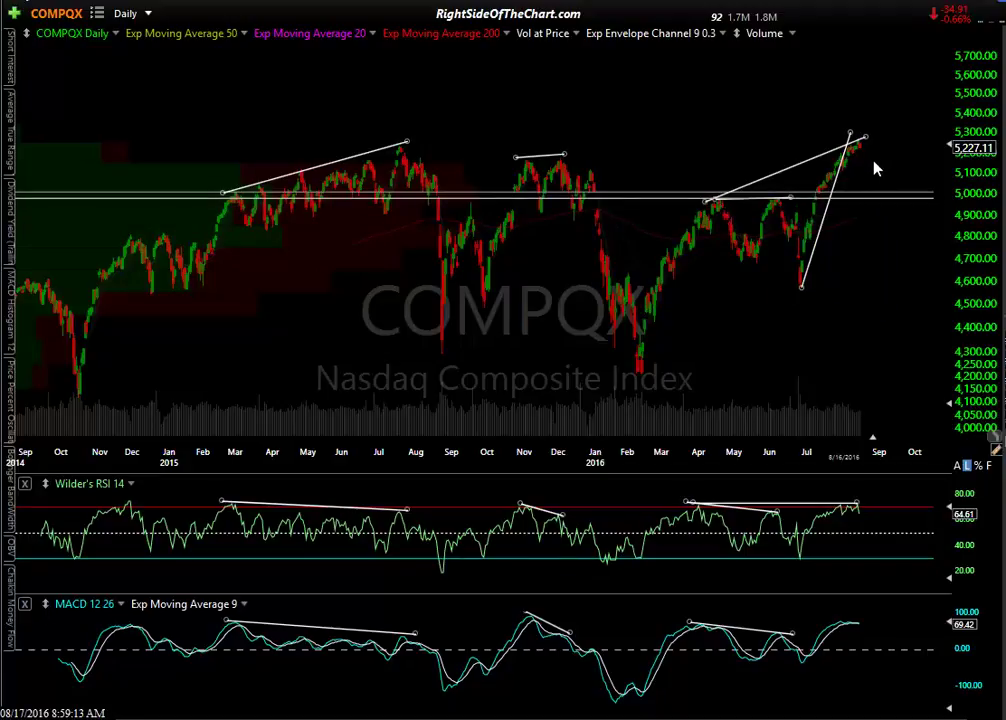
left_click_drag(860, 147, 872, 183)
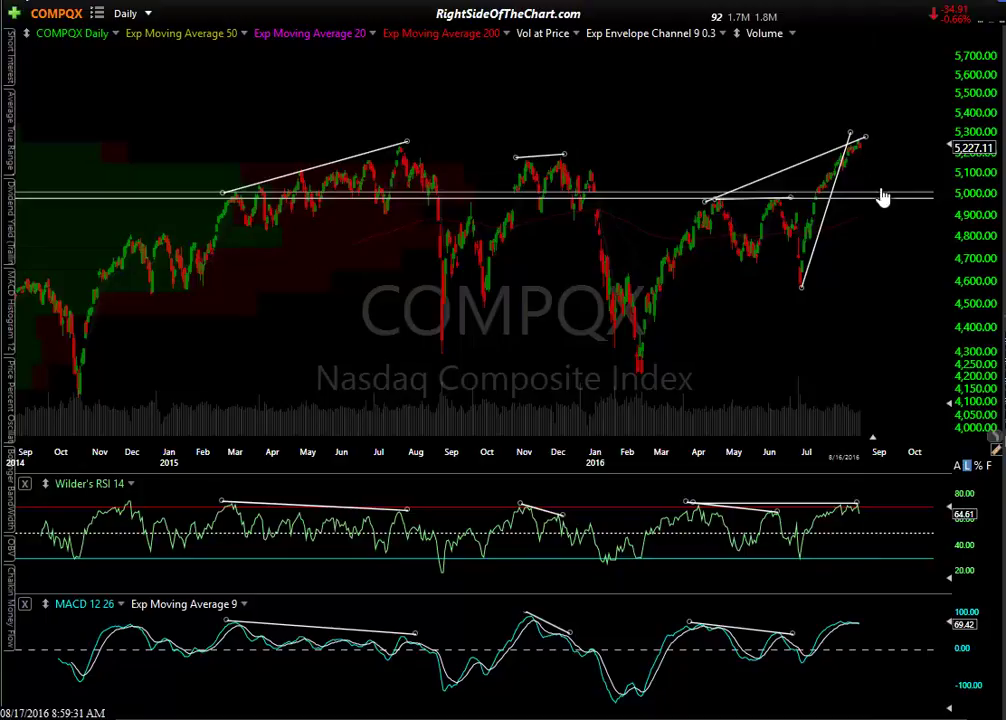